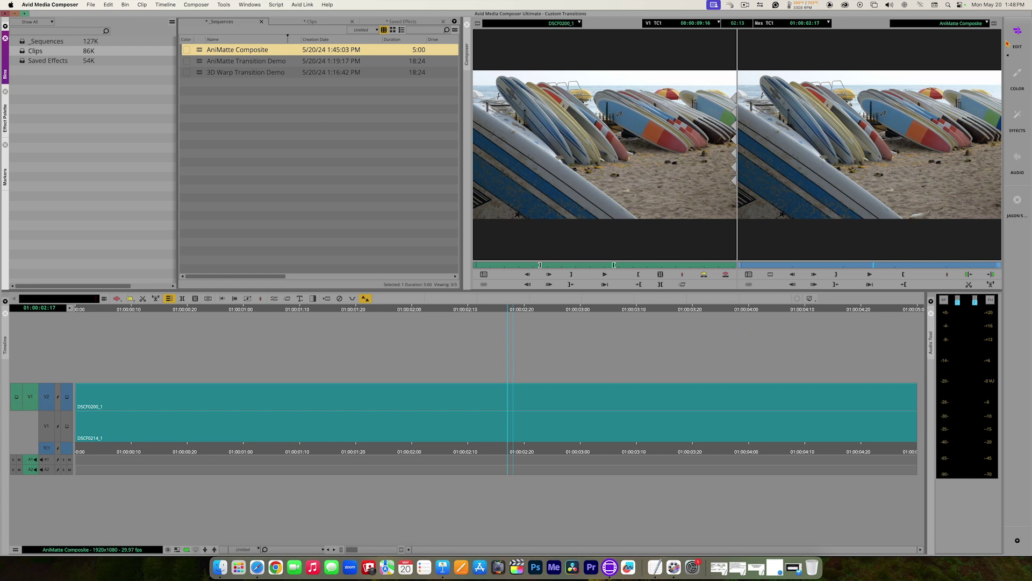
Step: Switch to the Effects workspace and monitor track V1, then track V2, to compare the two stacked clips
{"action": "left_click", "coordinate": [1016, 117]}
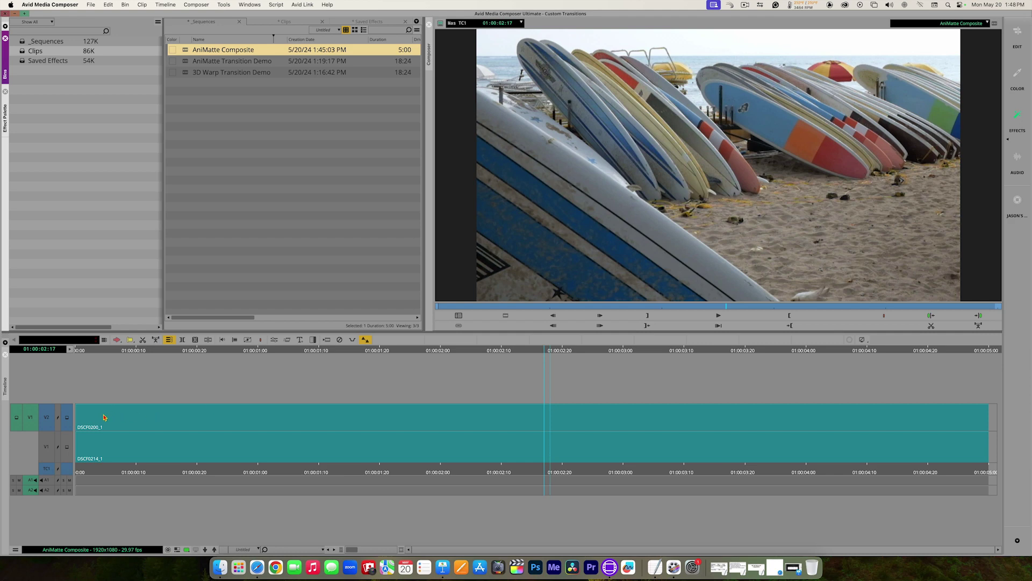
{"action": "left_click", "coordinate": [68, 449]}
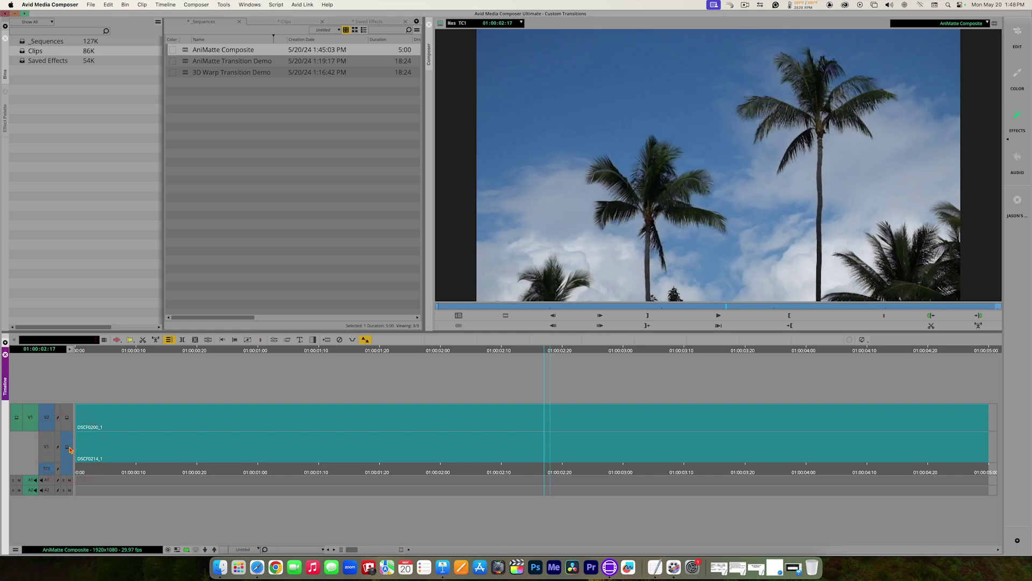
{"action": "left_click", "coordinate": [67, 417]}
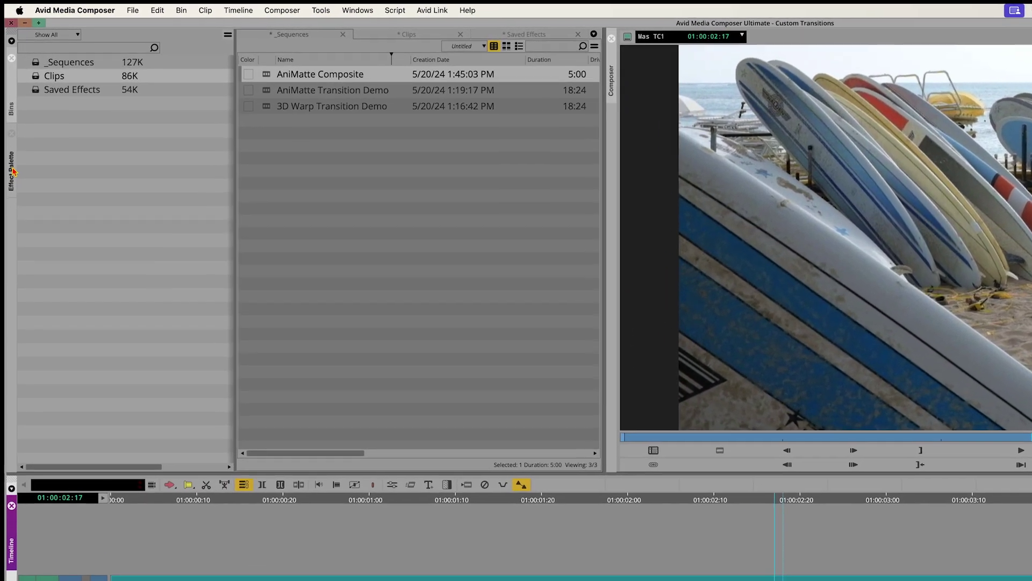
Step: Open the Effect Palette and look through its Filters, Transitions, Audio Track and Audio Clip effects
{"action": "left_click", "coordinate": [11, 159]}
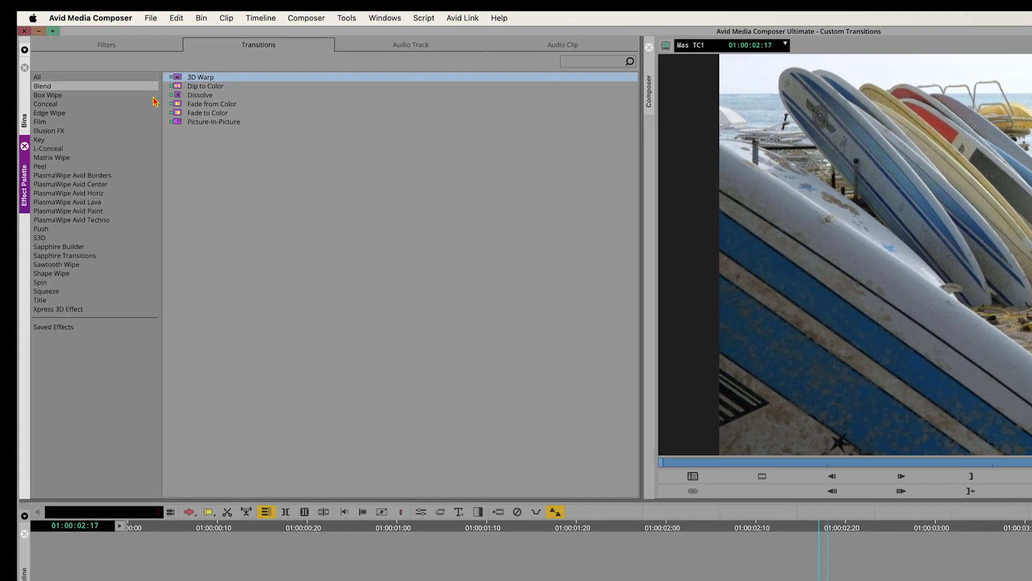
{"action": "left_click", "coordinate": [118, 48]}
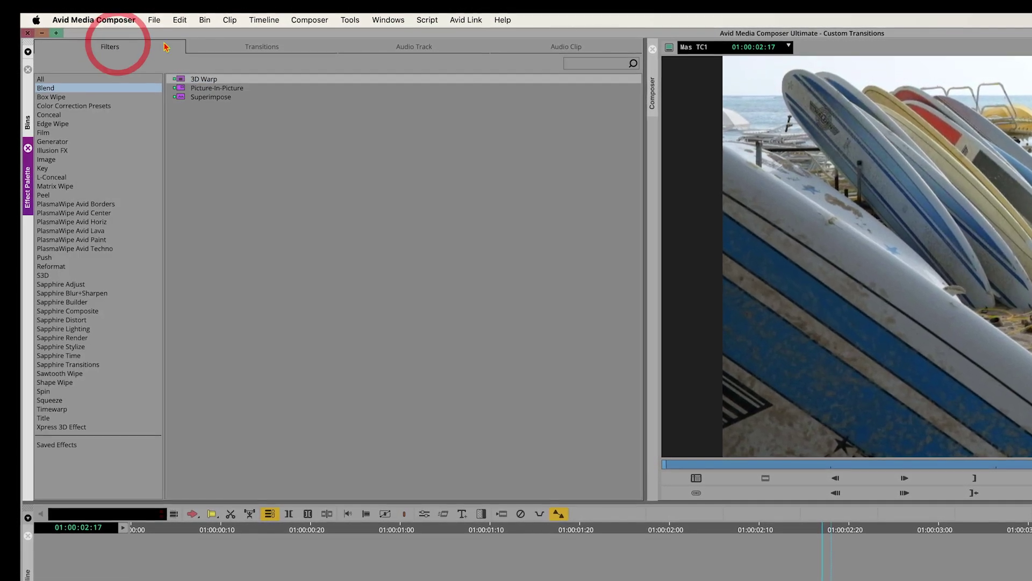
{"action": "left_click", "coordinate": [250, 43]}
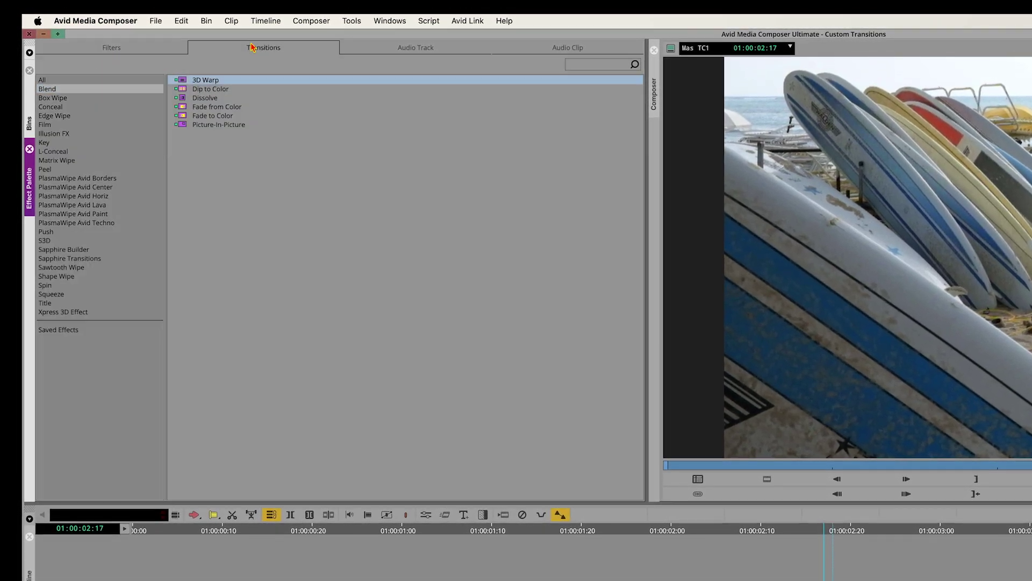
{"action": "left_click", "coordinate": [410, 50]}
{"action": "left_click", "coordinate": [578, 50]}
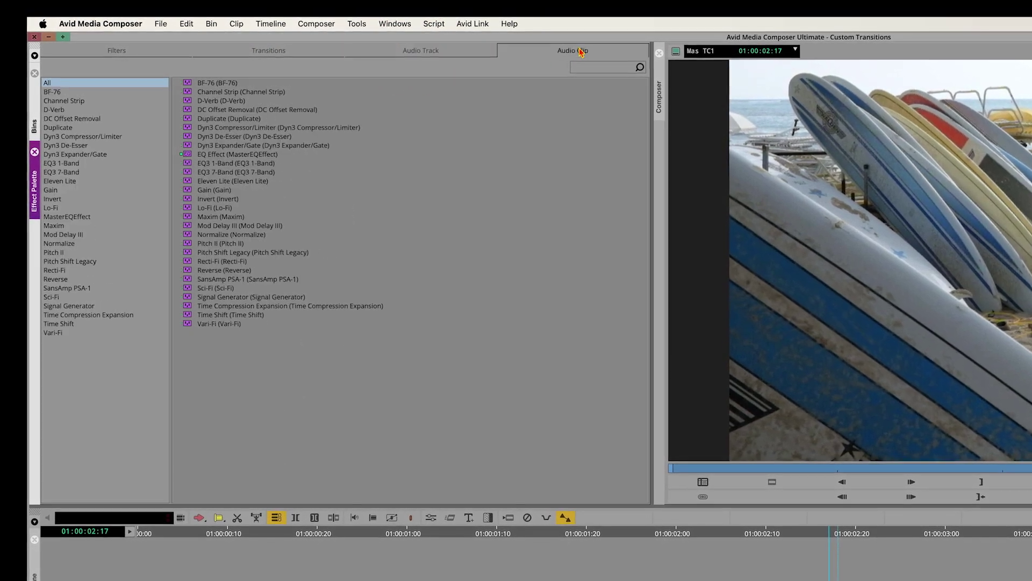
Step: Apply the AniMatte effect from the Key filters to the V2 clip DSCF0200_1 and open it in the Effect Editor
{"action": "left_click", "coordinate": [114, 51]}
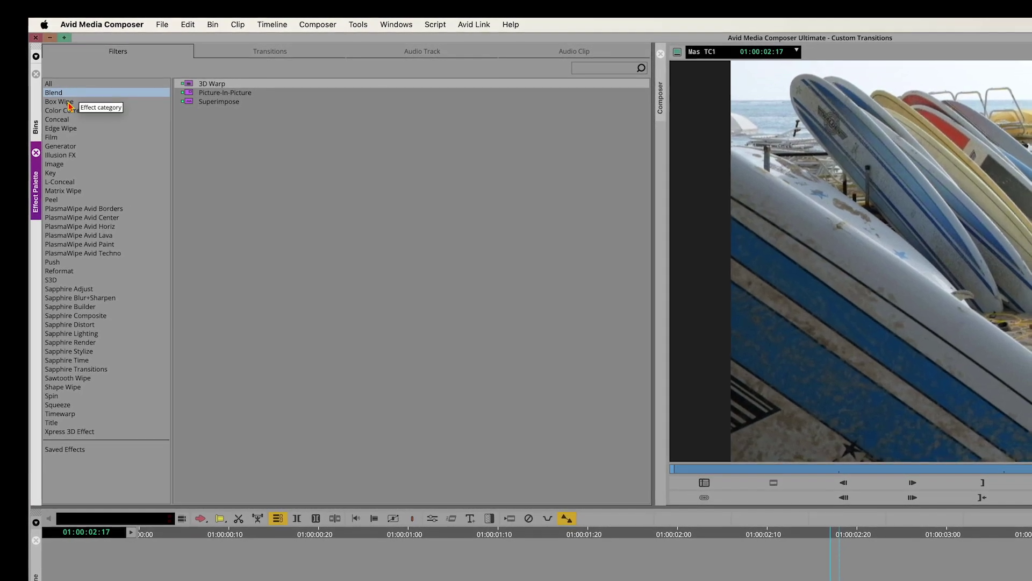
{"action": "left_click", "coordinate": [47, 171]}
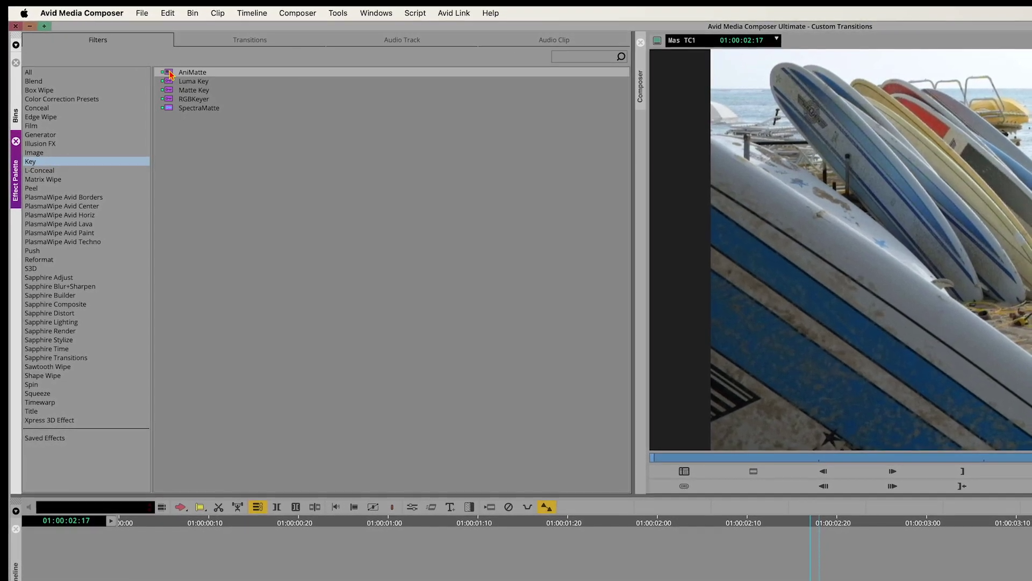
{"action": "left_click_drag", "start_coordinate": [167, 73], "coordinate": [349, 246]}
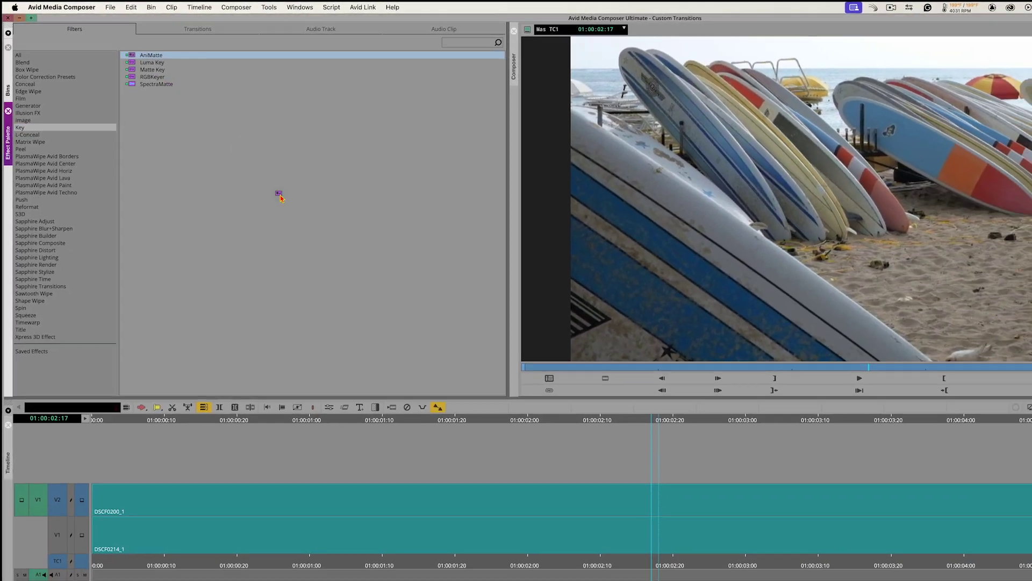
{"action": "left_click_drag", "start_coordinate": [281, 198], "coordinate": [633, 496]}
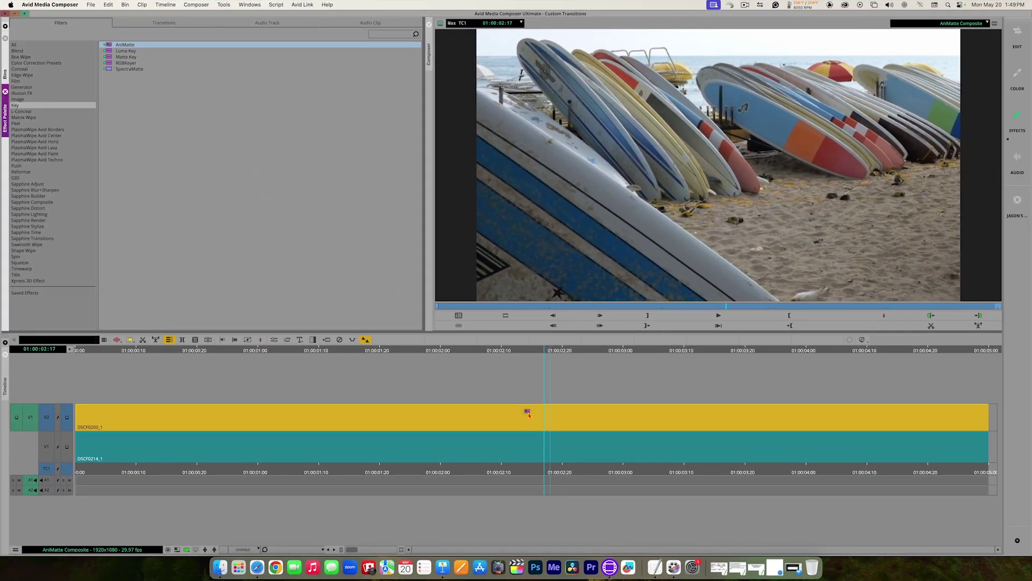
{"action": "left_click_drag", "start_coordinate": [529, 414], "coordinate": [529, 414]}
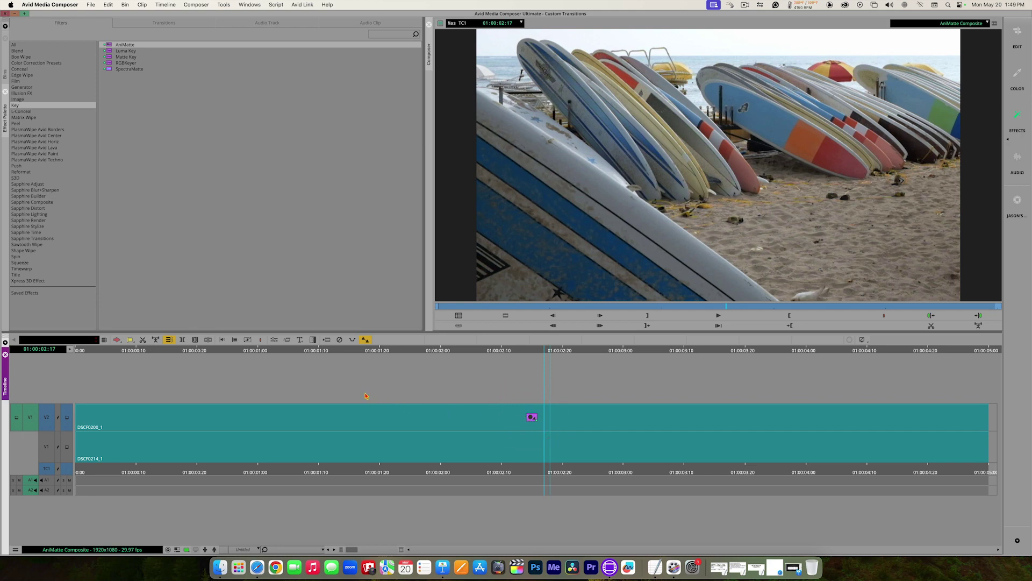
{"action": "left_click", "coordinate": [274, 341]}
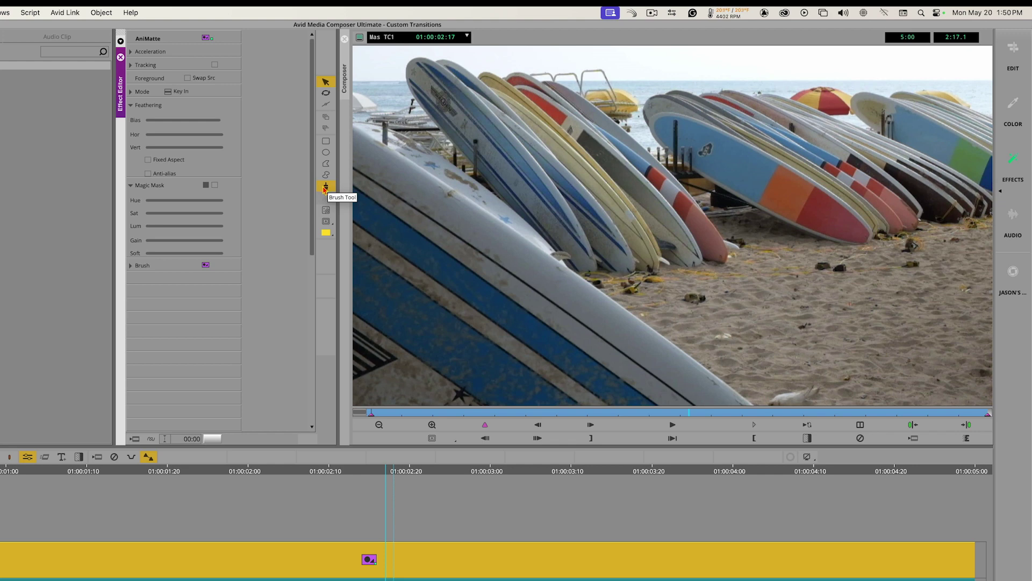
Step: Draw a large circular matte with the Oval tool on the surfboard shot and center it in the picture
{"action": "left_click", "coordinate": [326, 154]}
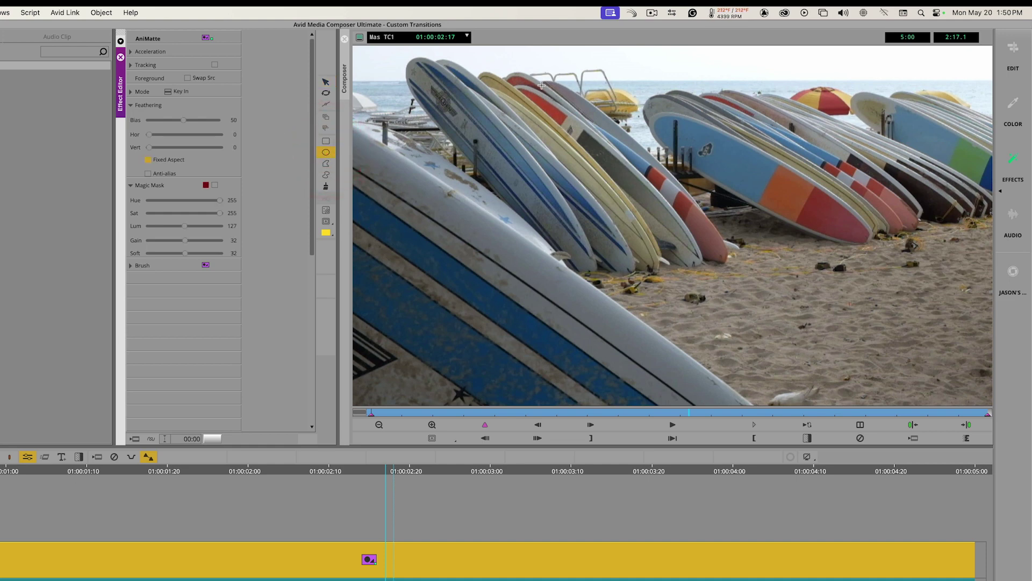
{"action": "mouse_move", "coordinate": [540, 84]}
{"action": "left_mouse_down"}
{"action": "mouse_move", "coordinate": [665, 205]}
{"action": "mouse_move", "coordinate": [759, 326]}
{"action": "mouse_move", "coordinate": [831, 377]}
{"action": "left_mouse_up"}
{"action": "left_click_drag", "start_coordinate": [720, 249], "coordinate": [706, 244]}
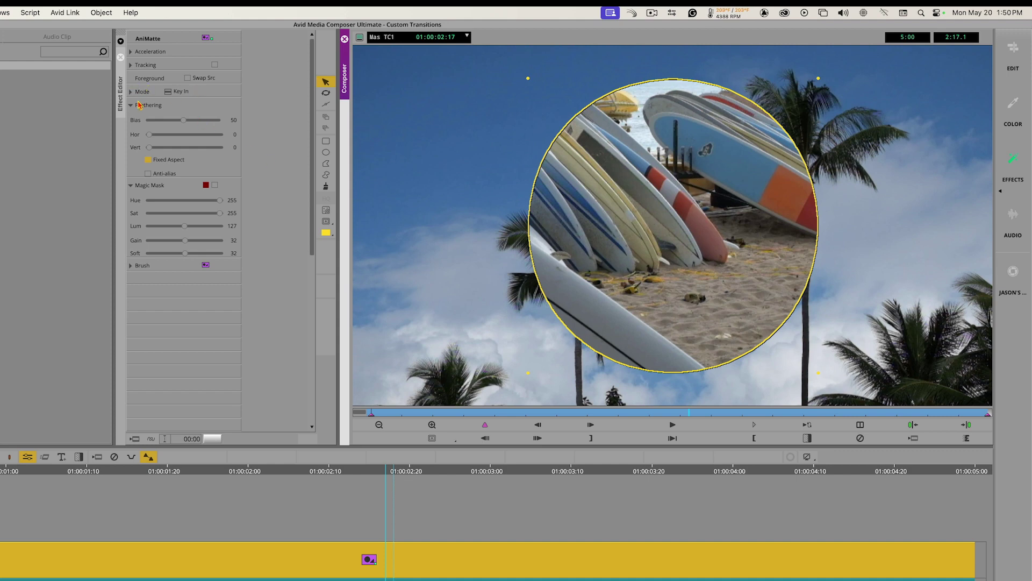
Step: Set the AniMatte mode to Key Out, switching back to Key In once to compare the two results
{"action": "left_click", "coordinate": [167, 92]}
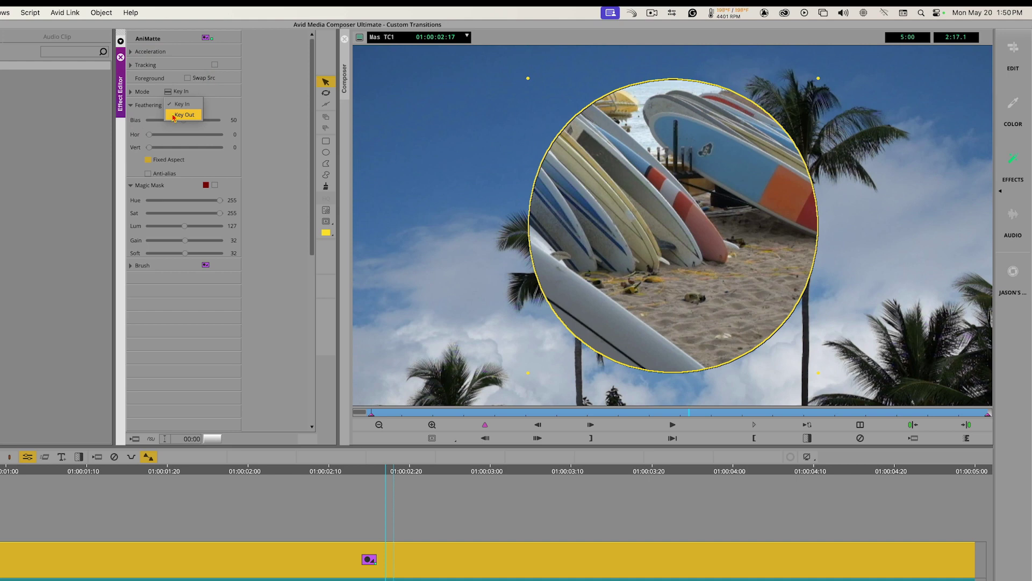
{"action": "left_click", "coordinate": [182, 114]}
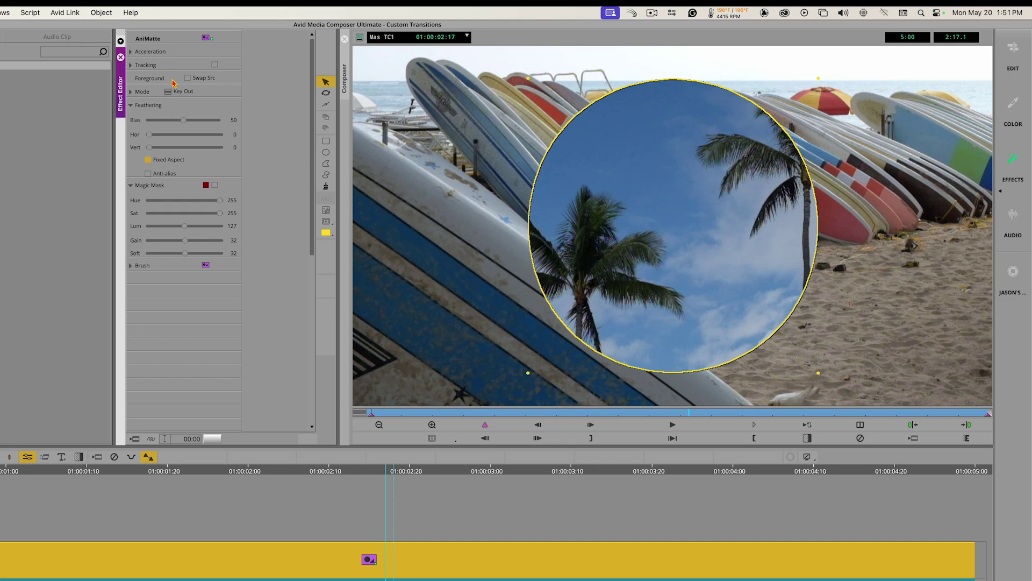
{"action": "left_click", "coordinate": [169, 91]}
{"action": "left_click", "coordinate": [173, 105]}
{"action": "left_click", "coordinate": [170, 92]}
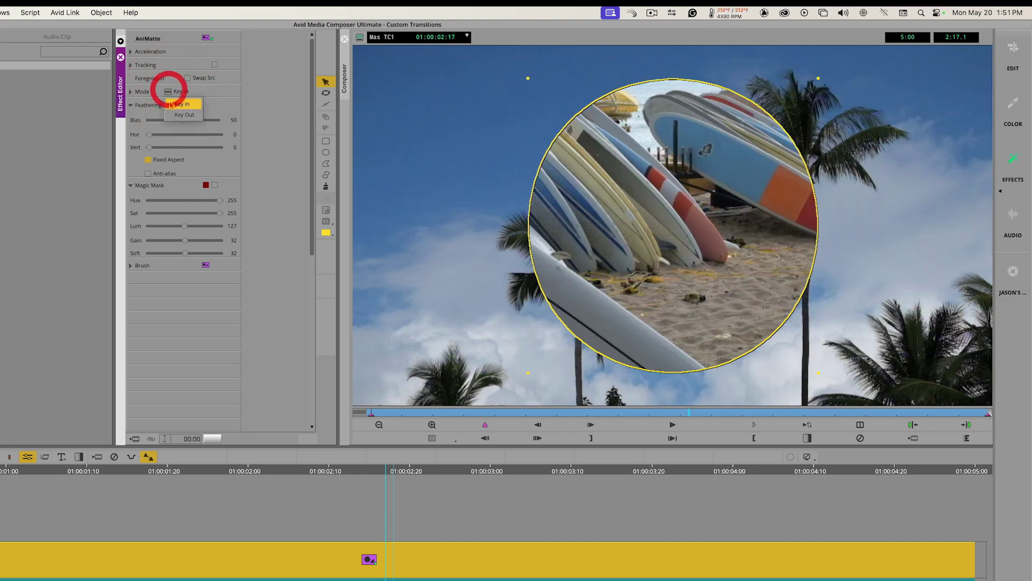
{"action": "left_click", "coordinate": [173, 112]}
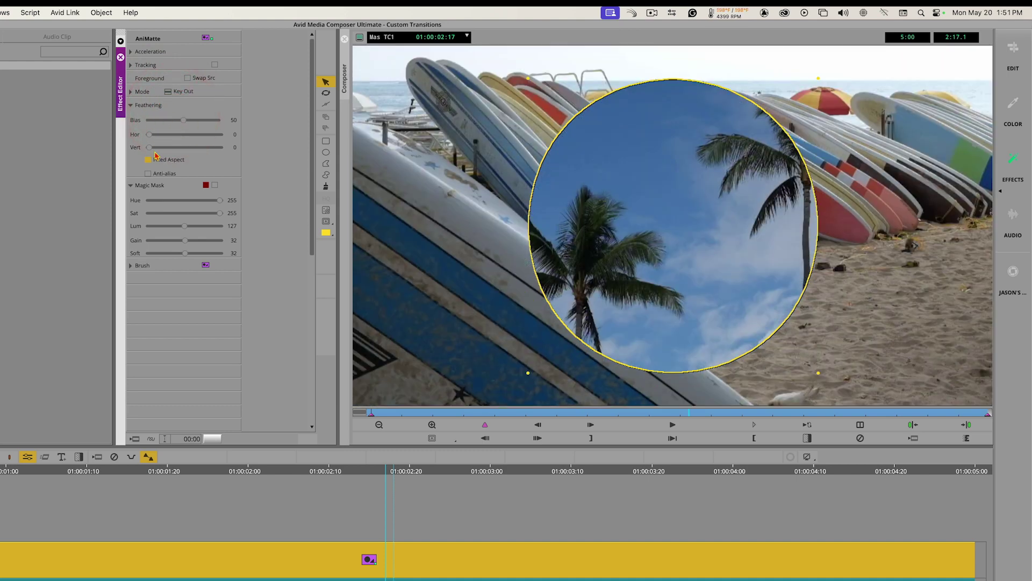
Step: Feather the circle to 20 horizontally and vertically with Fixed Aspect on, and resize the Effect Editor panel
{"action": "left_click_drag", "start_coordinate": [149, 149], "coordinate": [173, 150]}
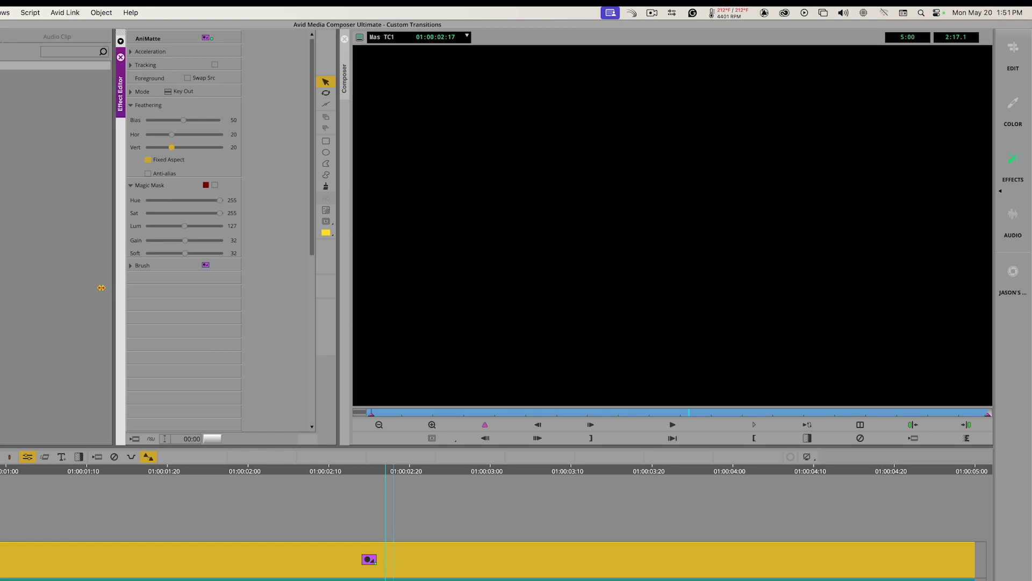
{"action": "left_click_drag", "start_coordinate": [114, 288], "coordinate": [0, 283]}
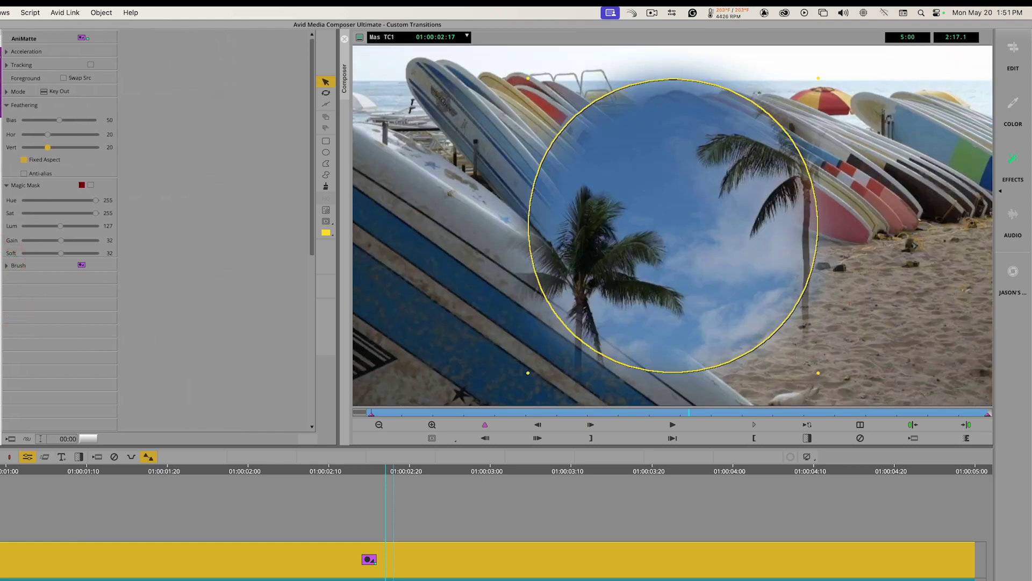
{"action": "left_click_drag", "start_coordinate": [0, 284], "coordinate": [55, 283]}
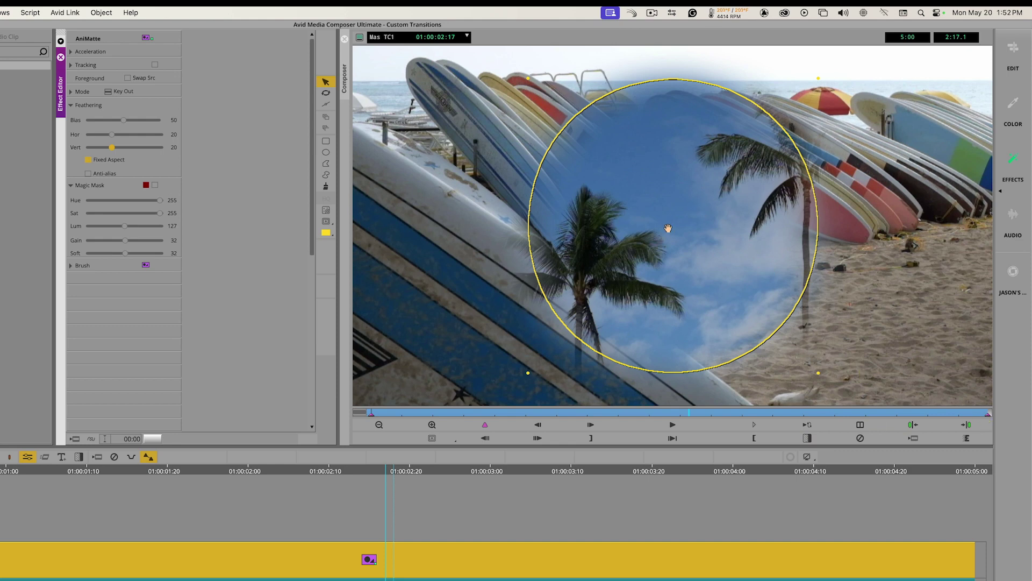
Step: Move the feathered circle to the left part of the picture and check its position at other points in the clip
{"action": "left_click_drag", "start_coordinate": [676, 217], "coordinate": [539, 208]}
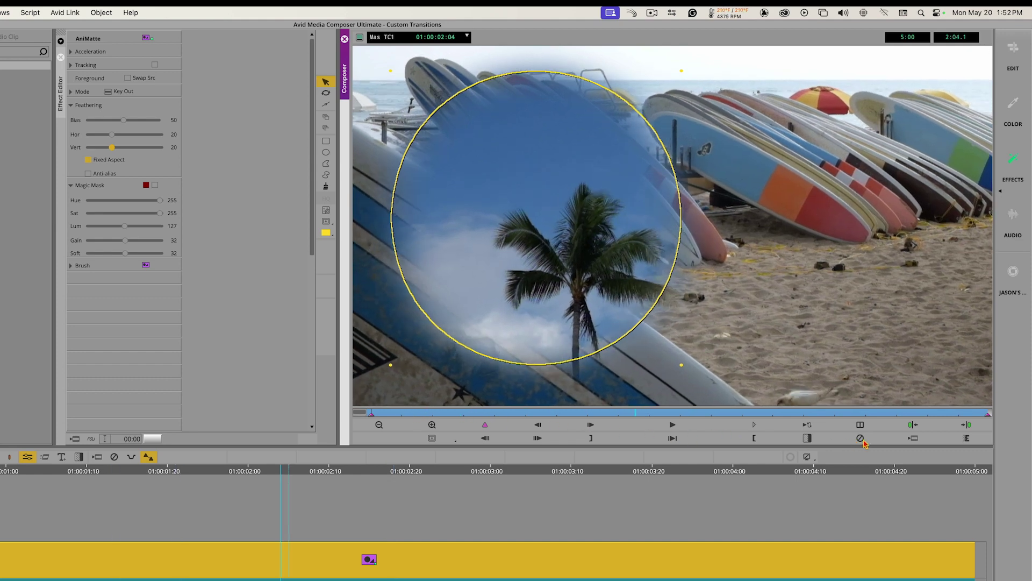
{"action": "left_click", "coordinate": [486, 438]}
{"action": "left_click", "coordinate": [683, 436]}
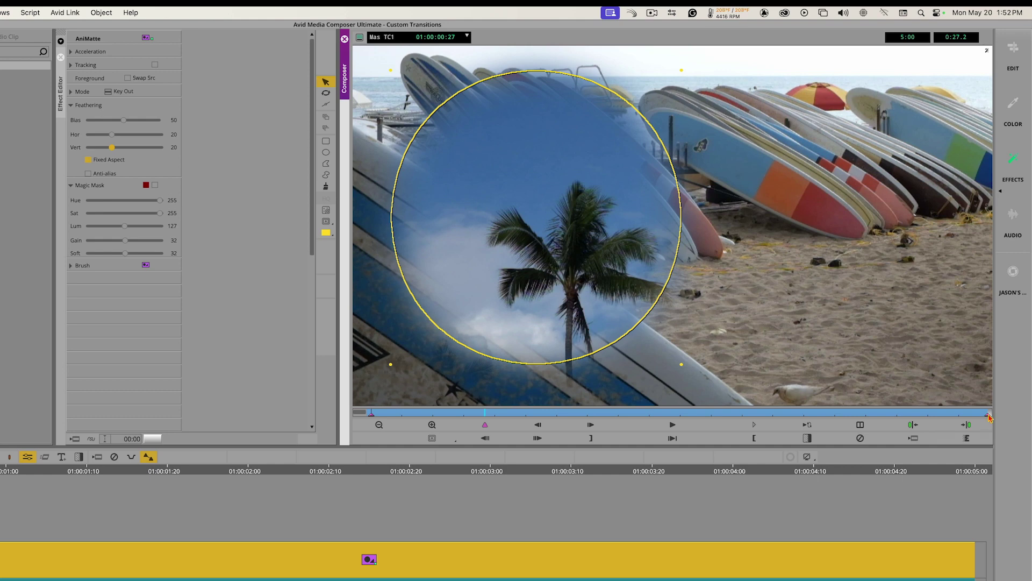
Step: Select only the ending keyframe and move the circle to the right side of the picture to animate its position
{"action": "left_click", "coordinate": [990, 416]}
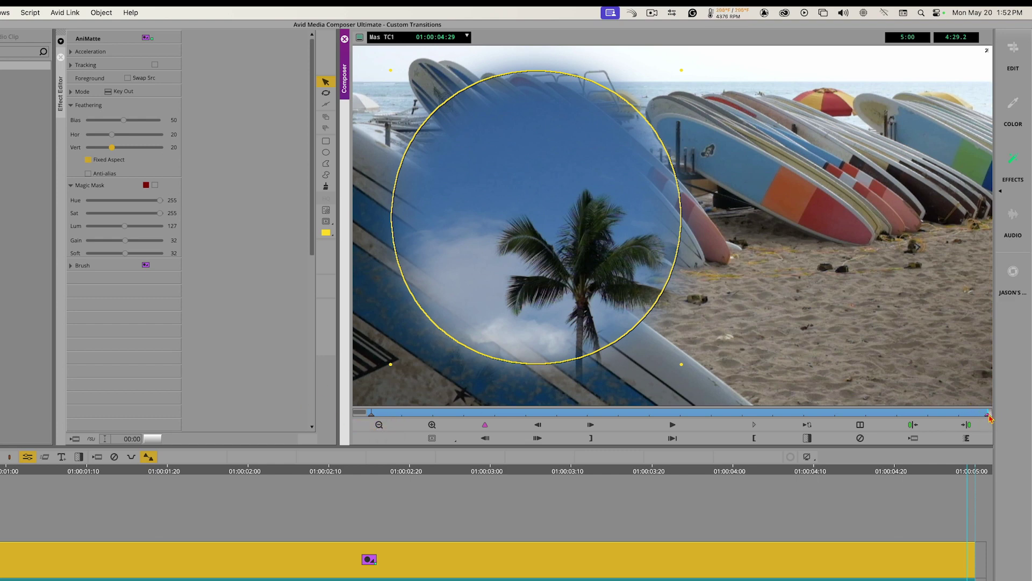
{"action": "left_click", "coordinate": [990, 413]}
{"action": "left_click", "coordinate": [560, 233]}
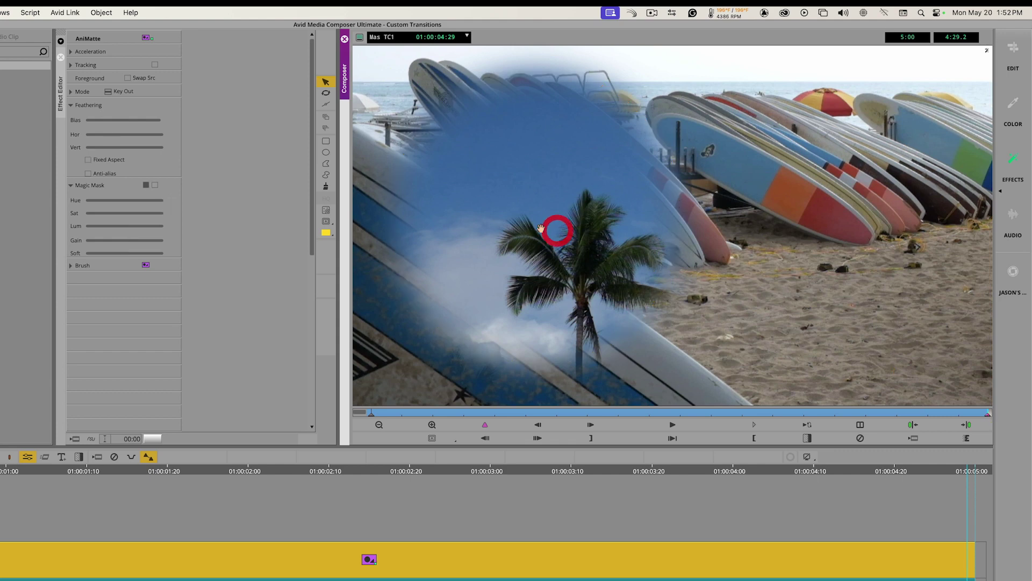
{"action": "left_click", "coordinate": [551, 240]}
{"action": "left_click_drag", "start_coordinate": [589, 253], "coordinate": [714, 253]}
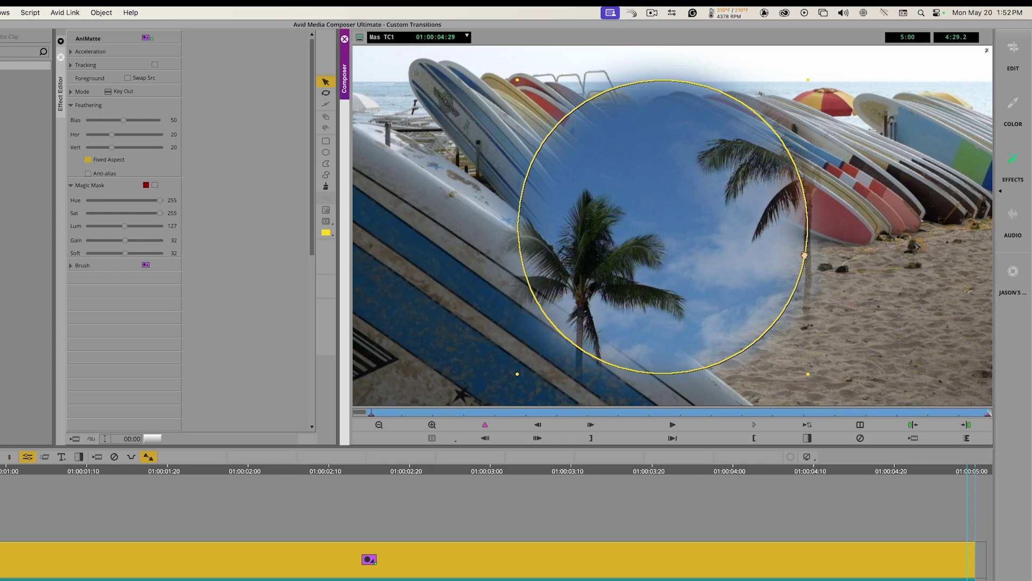
{"action": "left_click_drag", "start_coordinate": [831, 252], "coordinate": [920, 243]}
Step: Scrub back toward the start of the clip and play it to preview the circle's animated movement
{"action": "left_click_drag", "start_coordinate": [964, 413], "coordinate": [479, 413]}
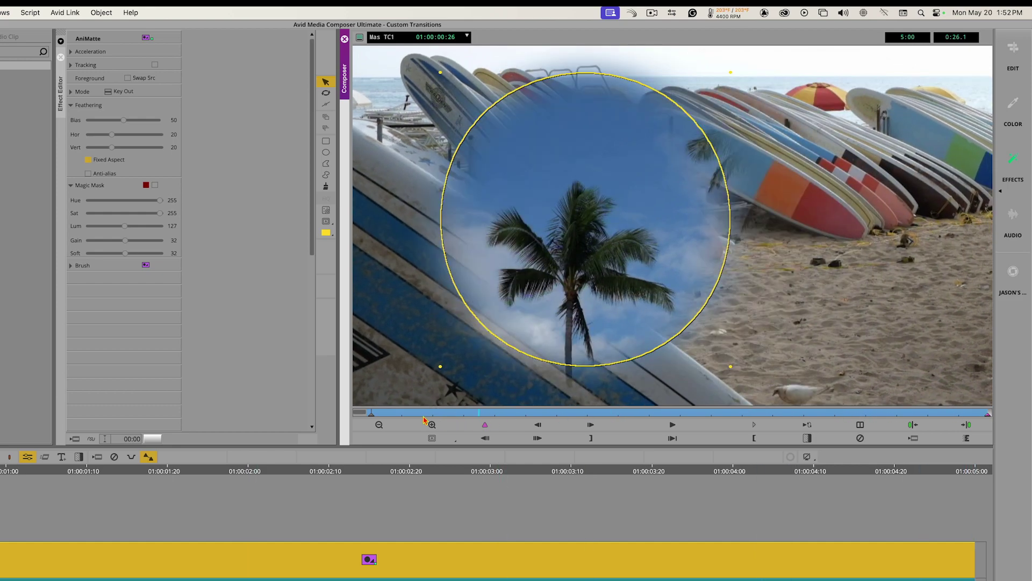
{"action": "left_click_drag", "start_coordinate": [649, 414], "coordinate": [419, 414]}
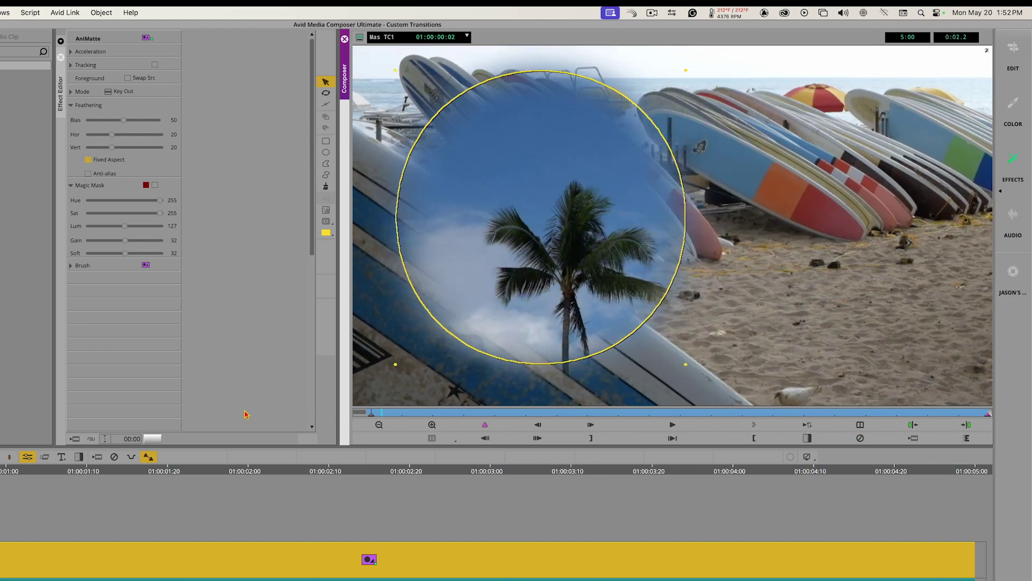
{"action": "left_click", "coordinate": [240, 409]}
{"action": "key", "text": "space"}
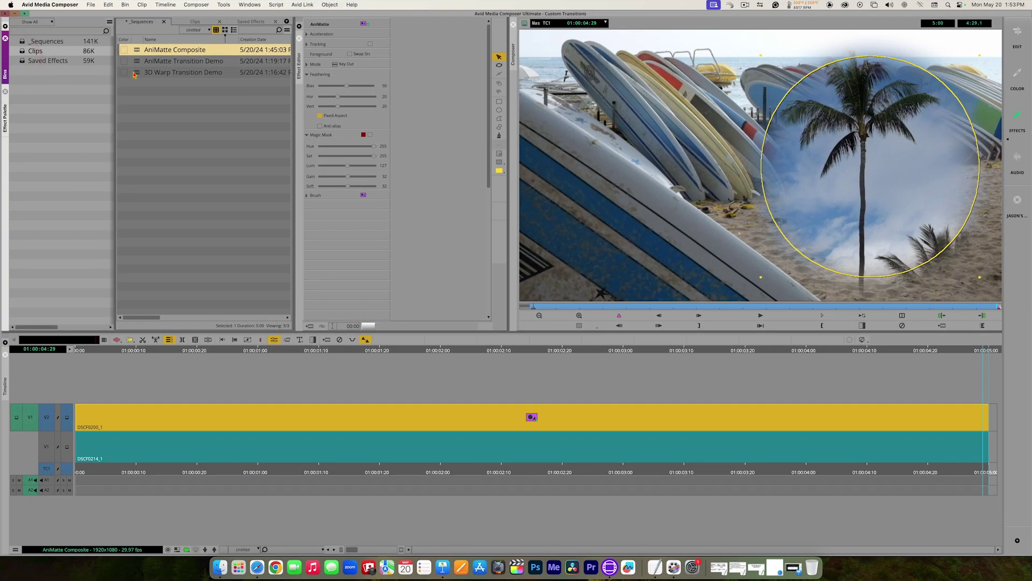
Step: Load the AniMatte Transition Demo sequence and play it from the start to review its cuts
{"action": "double_click", "coordinate": [137, 63]}
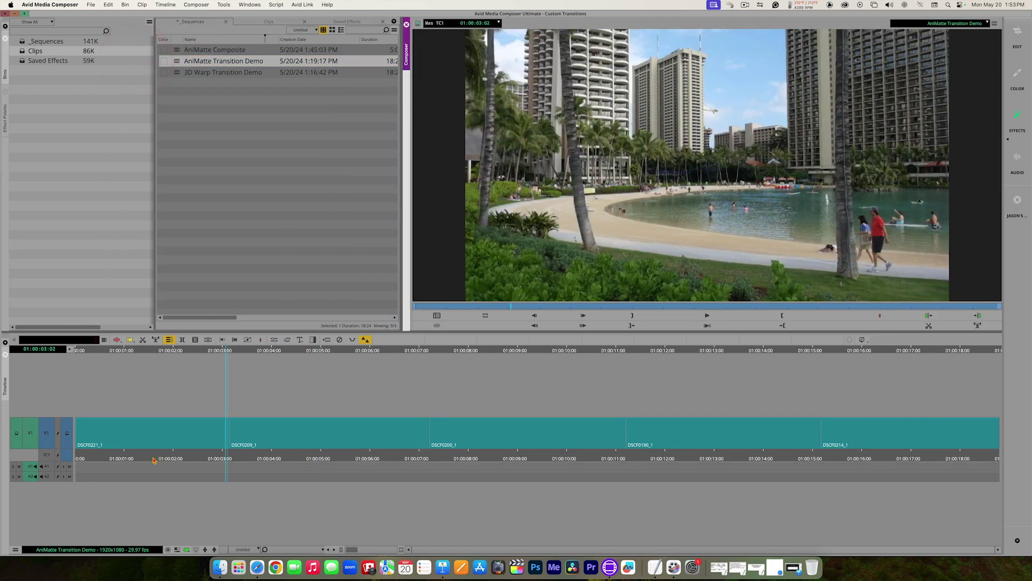
{"action": "left_click_drag", "start_coordinate": [225, 458], "coordinate": [10, 455]}
{"action": "left_click", "coordinate": [96, 461]}
{"action": "key", "text": "space"}
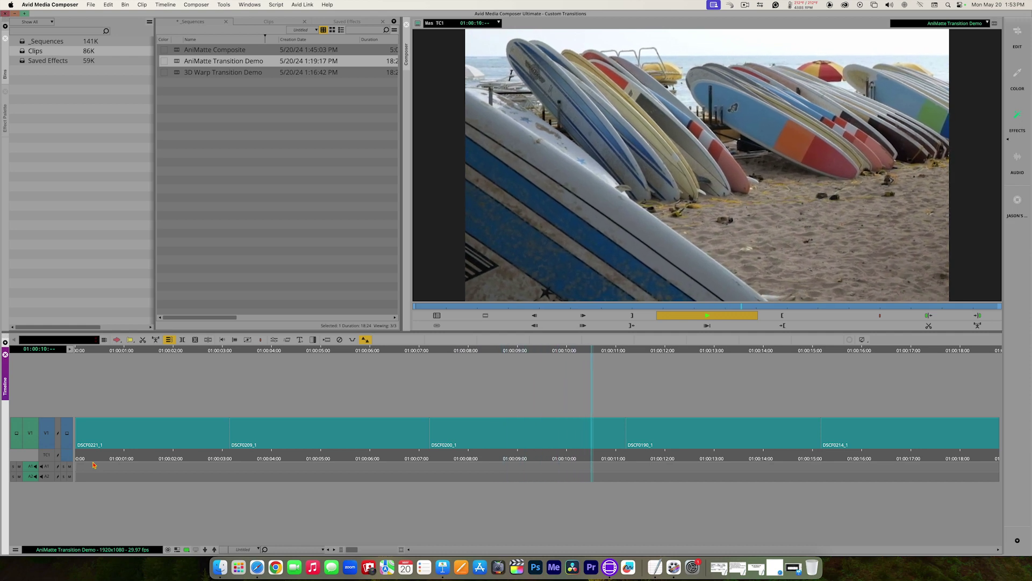
{"action": "key", "text": "space"}
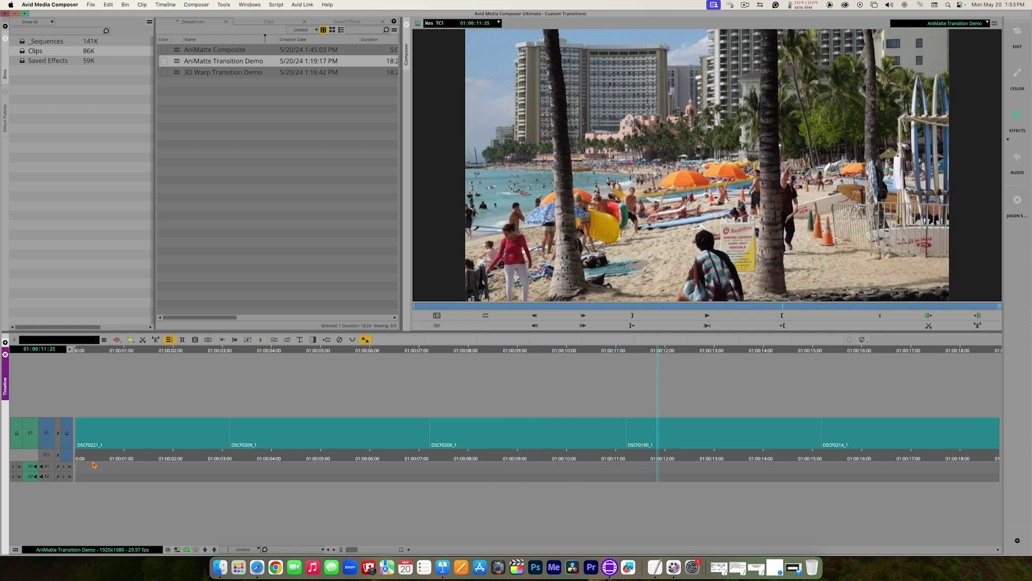
Step: Park shortly before the first cut and display the Key category of transition effects
{"action": "mouse_move", "coordinate": [247, 459]}
{"action": "left_mouse_down"}
{"action": "mouse_move", "coordinate": [210, 459]}
{"action": "mouse_move", "coordinate": [230, 458]}
{"action": "left_mouse_up"}
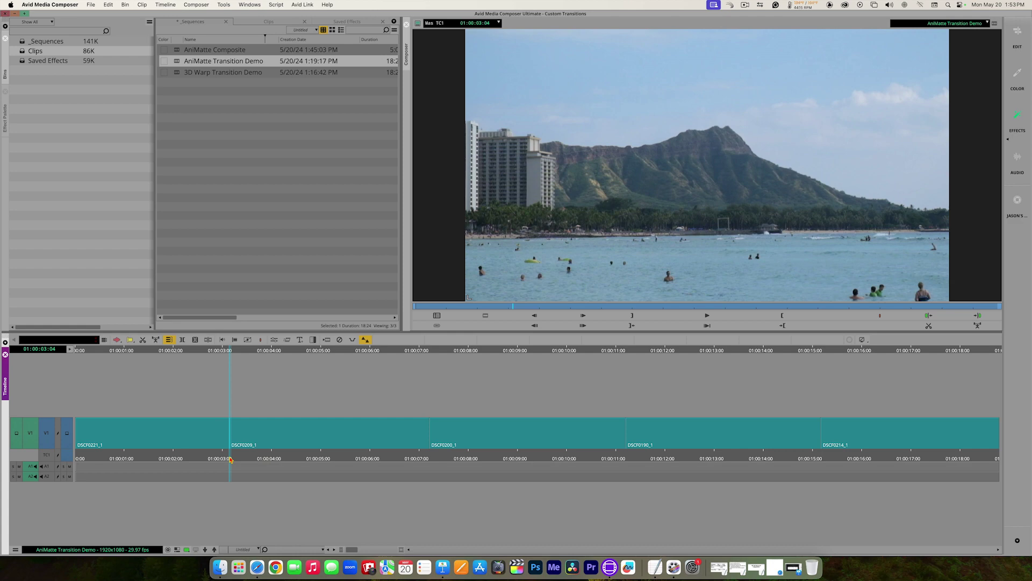
{"action": "left_click_drag", "start_coordinate": [231, 459], "coordinate": [203, 458]}
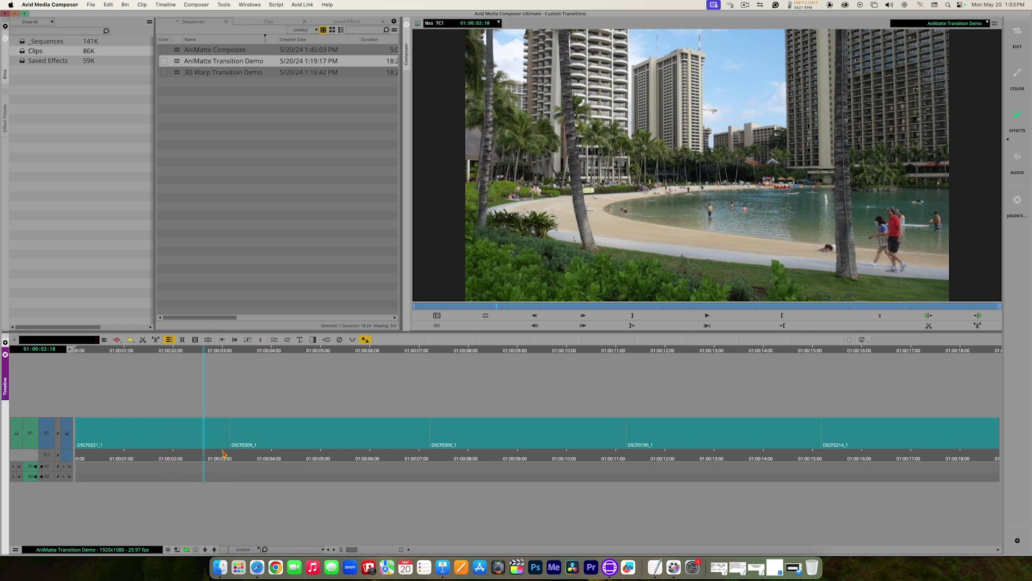
{"action": "left_click", "coordinate": [5, 119]}
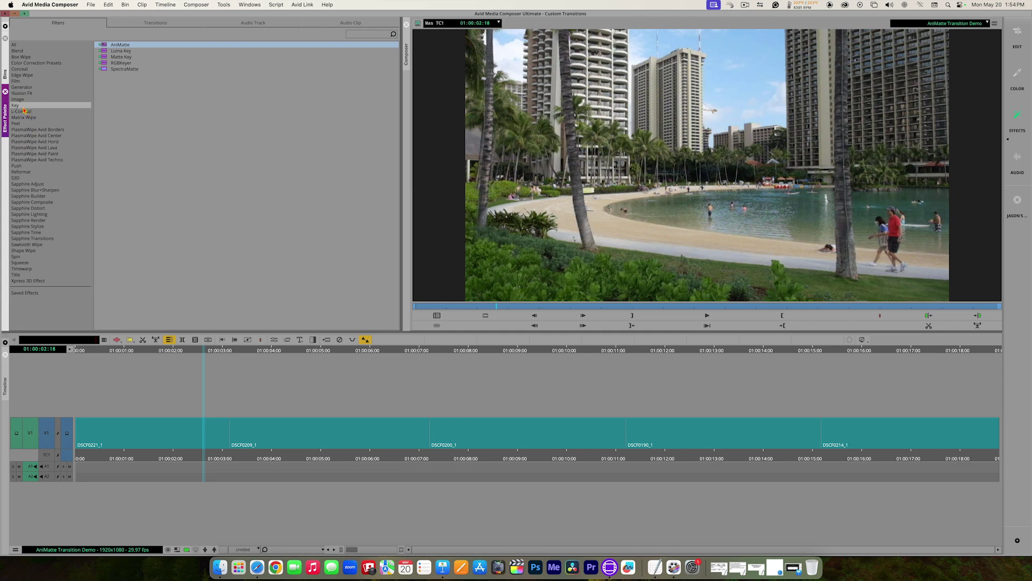
{"action": "left_click", "coordinate": [154, 23]}
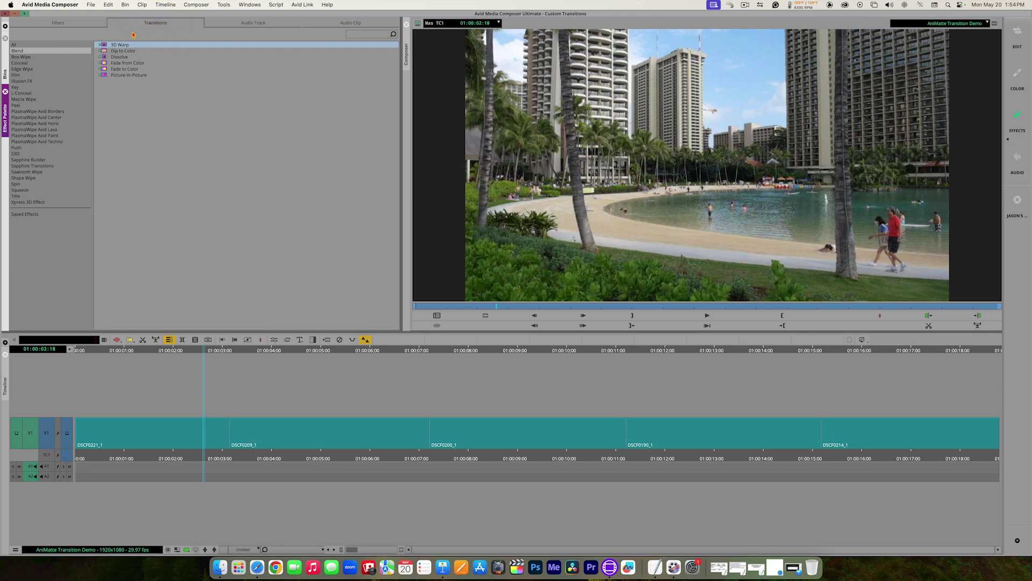
{"action": "left_click", "coordinate": [19, 87]}
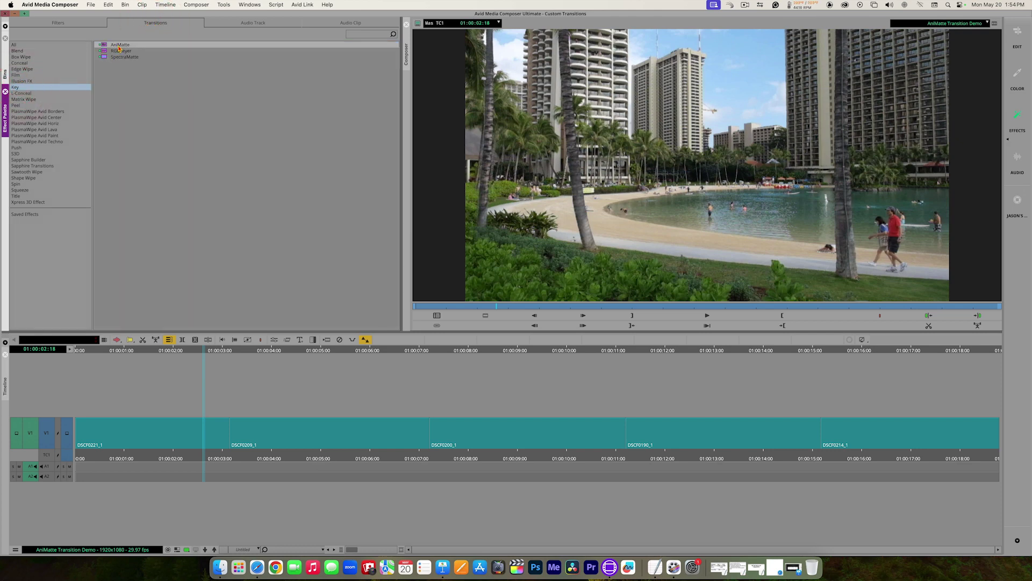
Step: Compare the Key effects available as filters with those available as transitions
{"action": "left_click", "coordinate": [78, 23]}
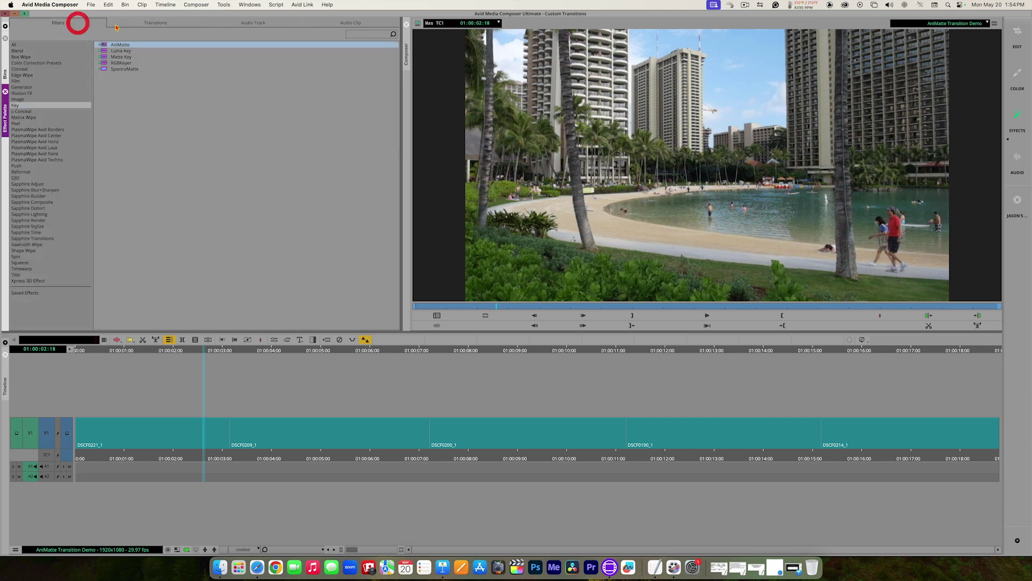
{"action": "left_click", "coordinate": [138, 23]}
{"action": "left_click", "coordinate": [85, 24]}
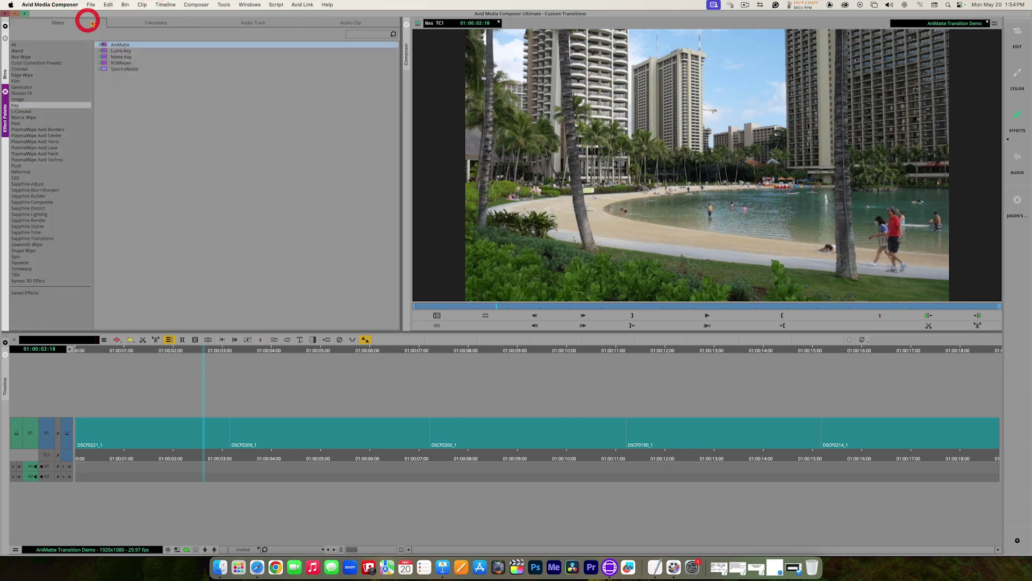
{"action": "left_click", "coordinate": [137, 23]}
{"action": "left_click", "coordinate": [81, 25]}
{"action": "left_click", "coordinate": [143, 22]}
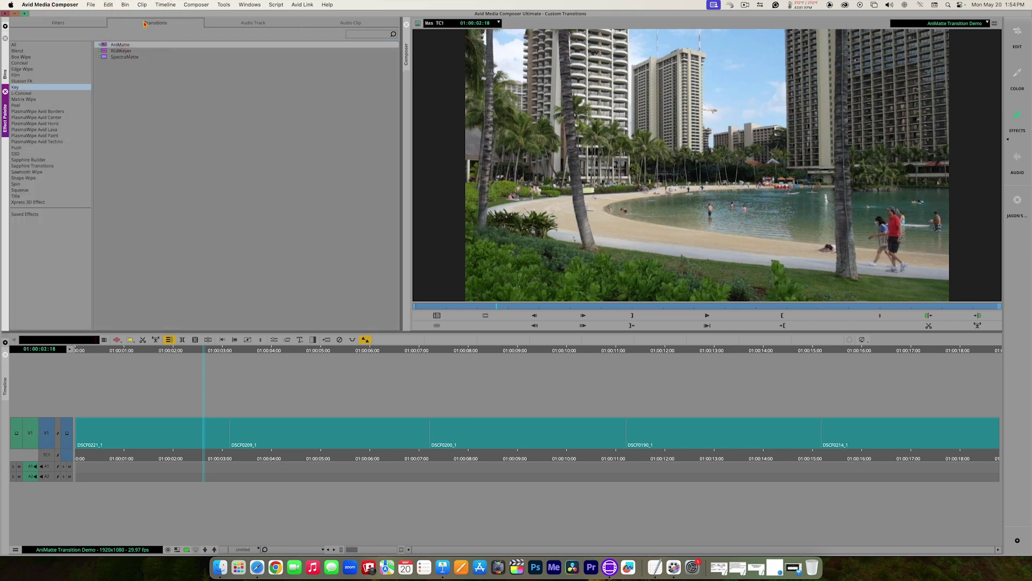
Step: Apply the AniMatte transition effect to the first cut, between DSCF0221_1 and DSCF0209_1, and play through it
{"action": "left_click_drag", "start_coordinate": [105, 45], "coordinate": [223, 424]}
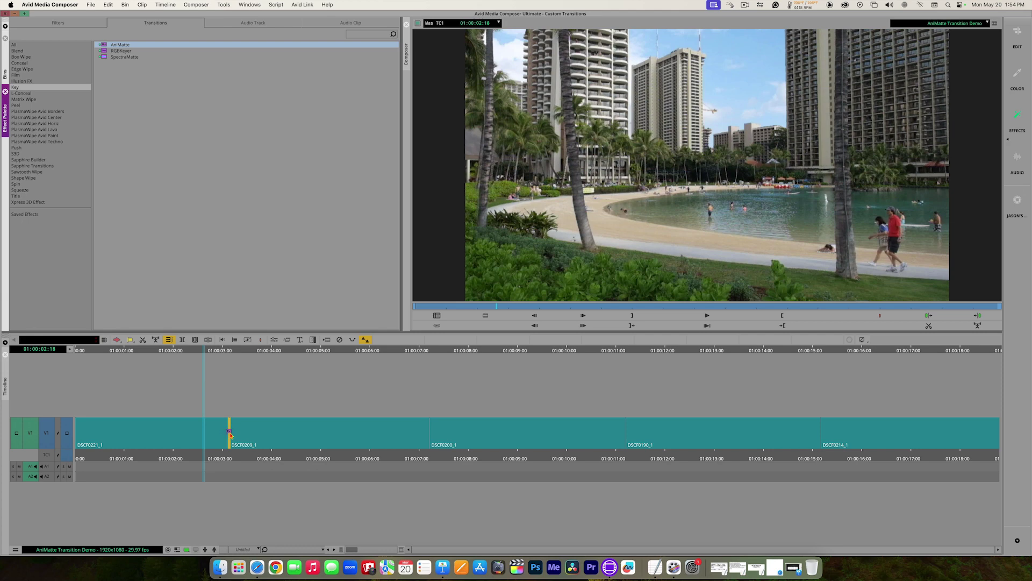
{"action": "mouse_move", "coordinate": [229, 433]}
{"action": "left_mouse_down"}
{"action": "mouse_move", "coordinate": [191, 431]}
{"action": "mouse_move", "coordinate": [256, 435]}
{"action": "mouse_move", "coordinate": [231, 433]}
{"action": "left_mouse_up"}
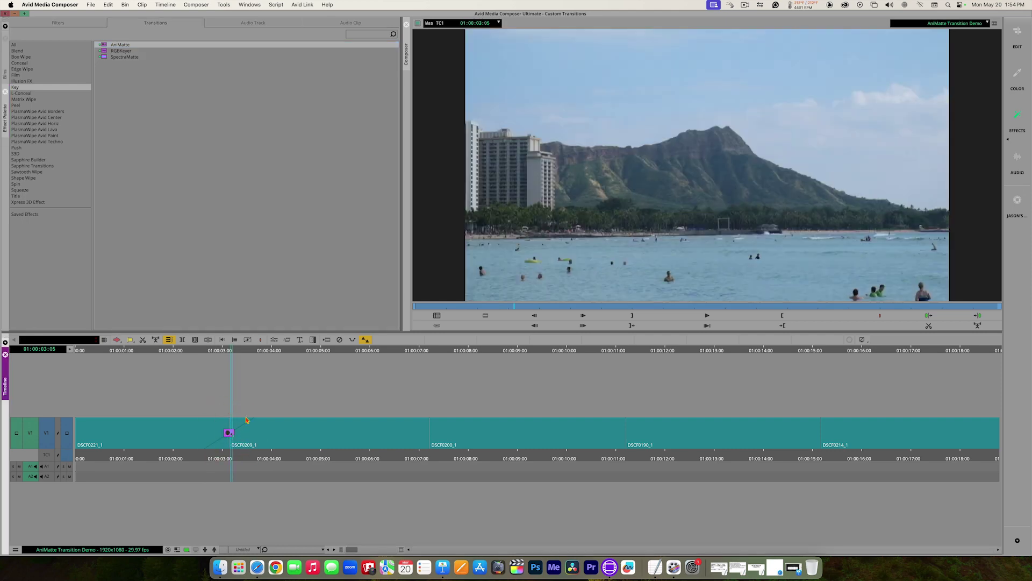
{"action": "left_click_drag", "start_coordinate": [257, 352], "coordinate": [125, 347]}
{"action": "key", "text": "space"}
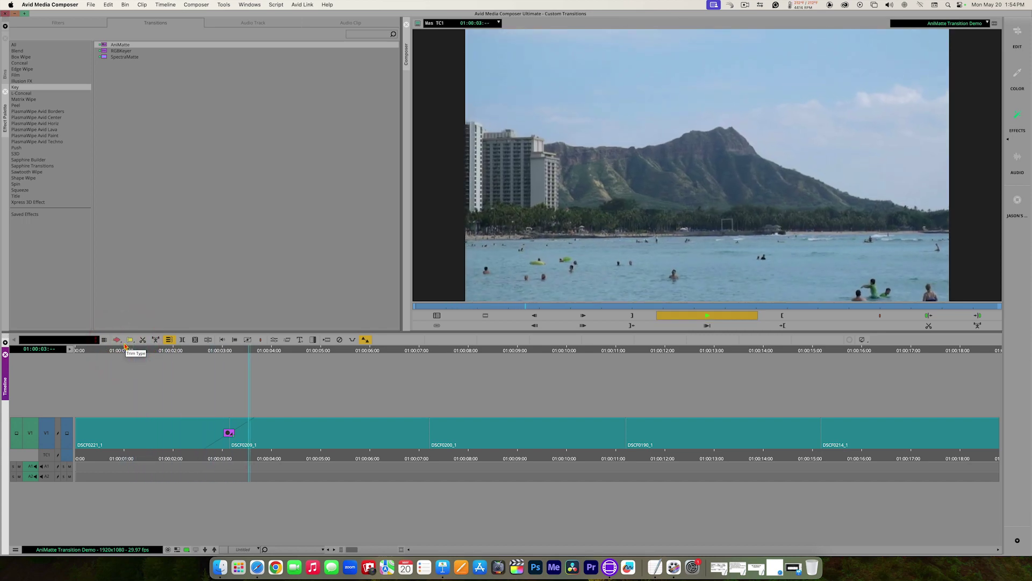
Step: Park on the AniMatte transition at the first cut and open it for editing in the Effect Editor
{"action": "left_click_drag", "start_coordinate": [231, 350], "coordinate": [230, 352]}
{"action": "left_click", "coordinate": [229, 351]}
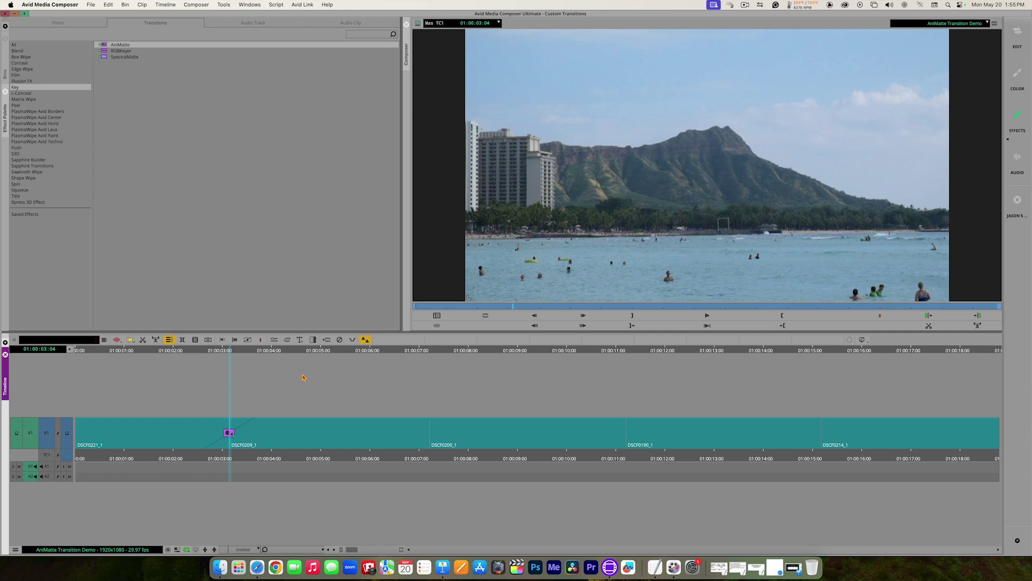
{"action": "left_click", "coordinate": [275, 340]}
{"action": "left_click", "coordinate": [274, 340]}
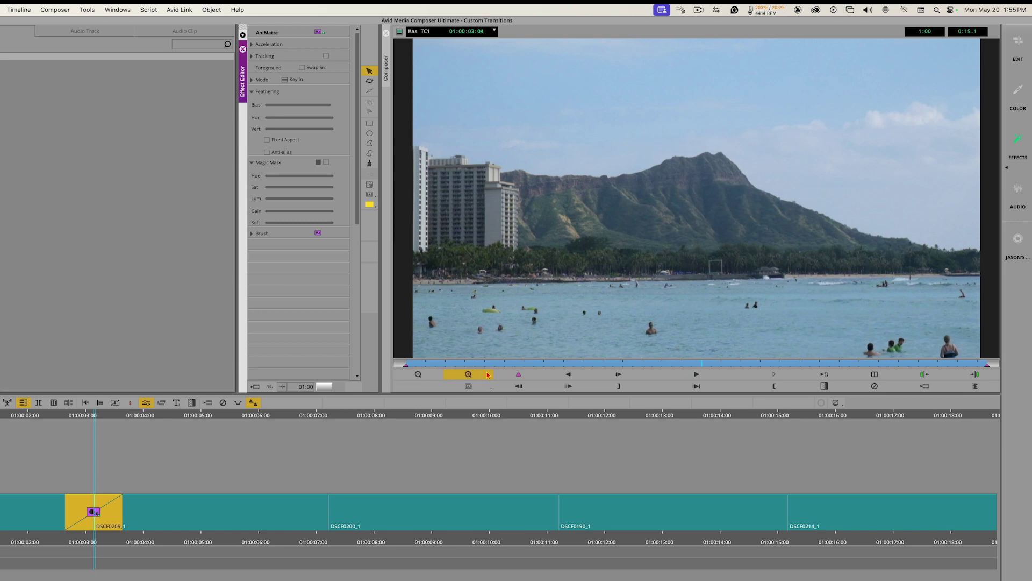
Step: Draw a closed four-sided polygon mask around the whole picture, with a slanted edge extending well beyond its right side
{"action": "left_click", "coordinate": [419, 375]}
{"action": "left_click", "coordinate": [419, 374]}
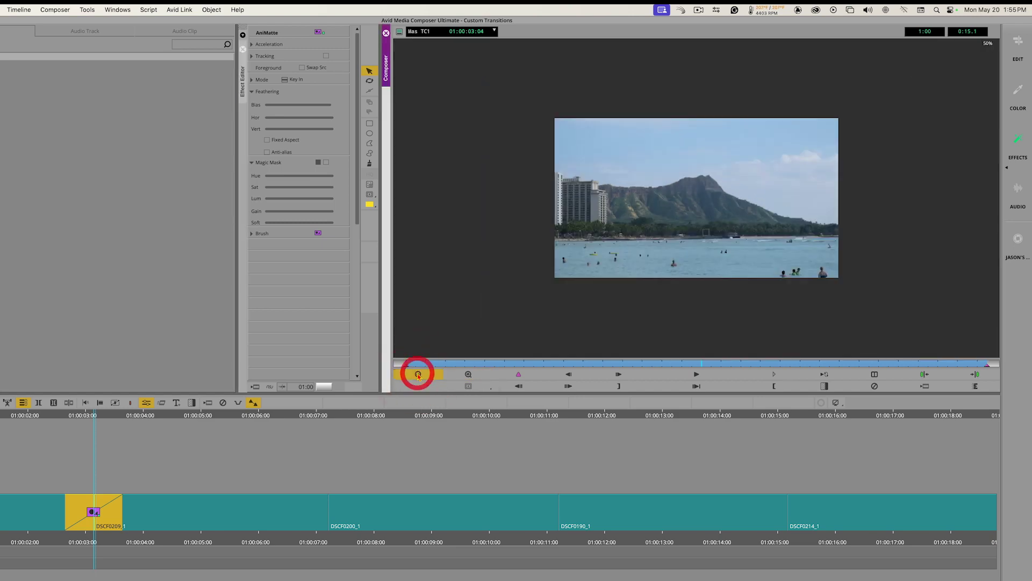
{"action": "left_click", "coordinate": [419, 375]}
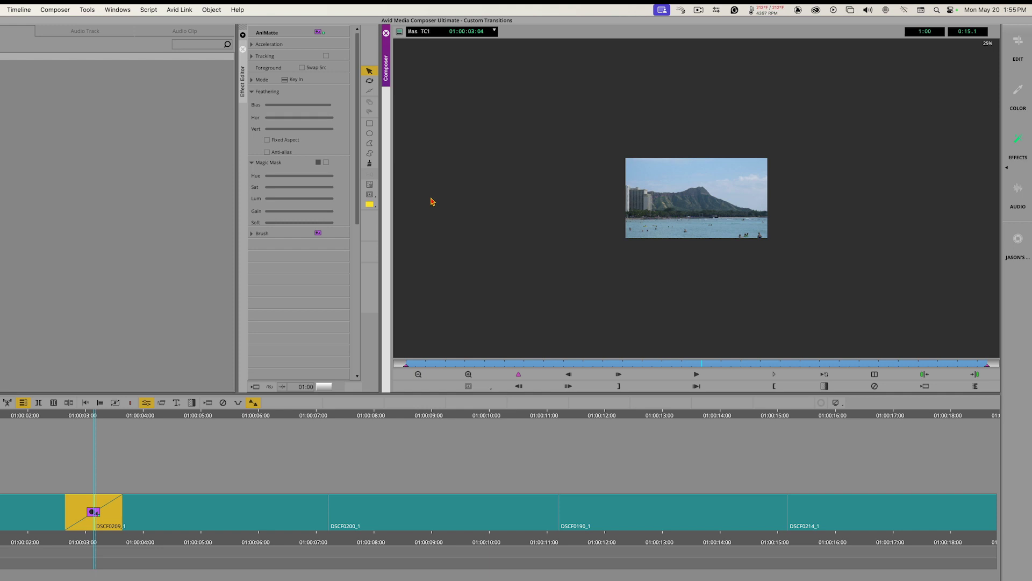
{"action": "left_click", "coordinate": [369, 144]}
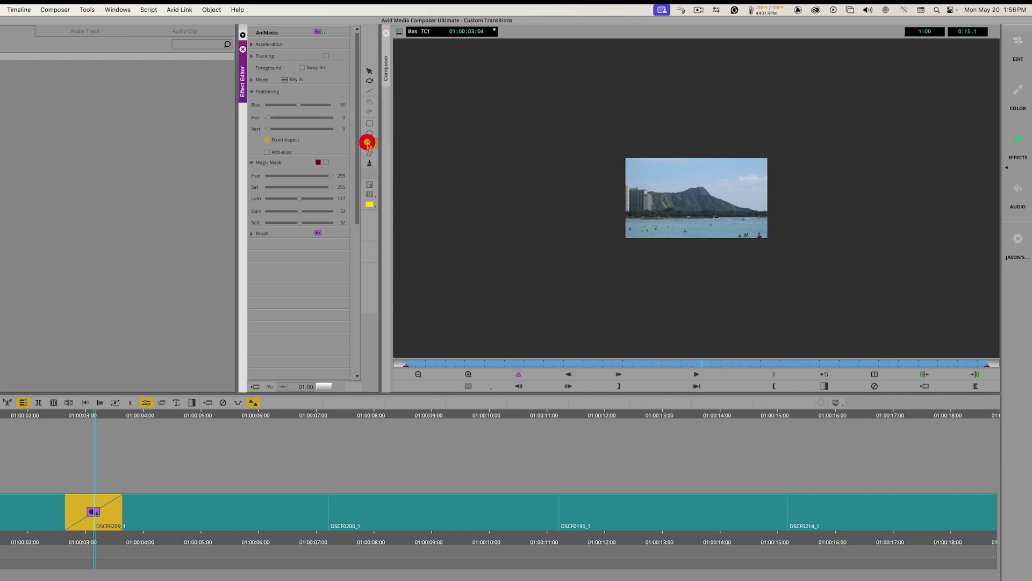
{"action": "left_click", "coordinate": [618, 247]}
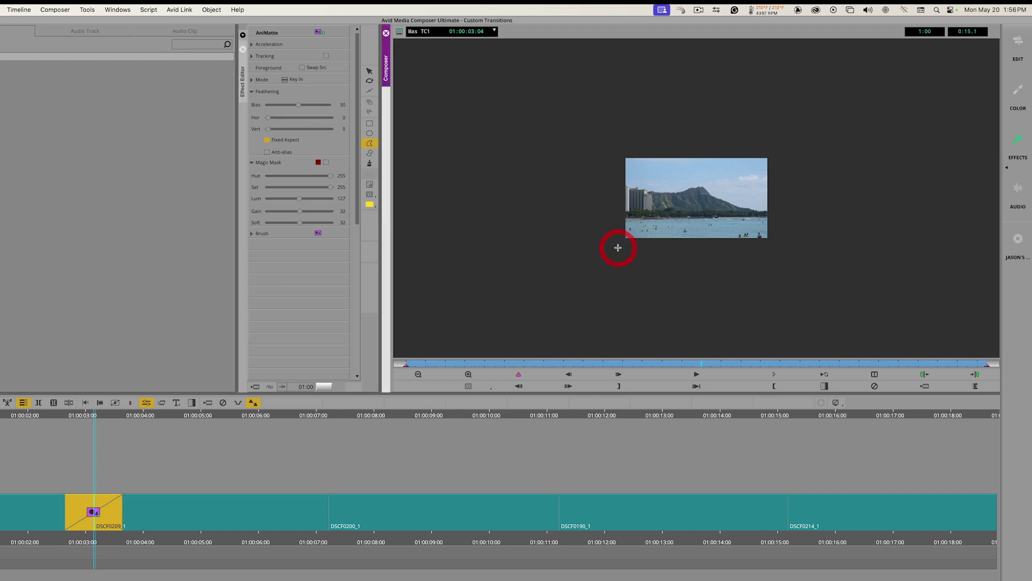
{"action": "left_click", "coordinate": [619, 152]}
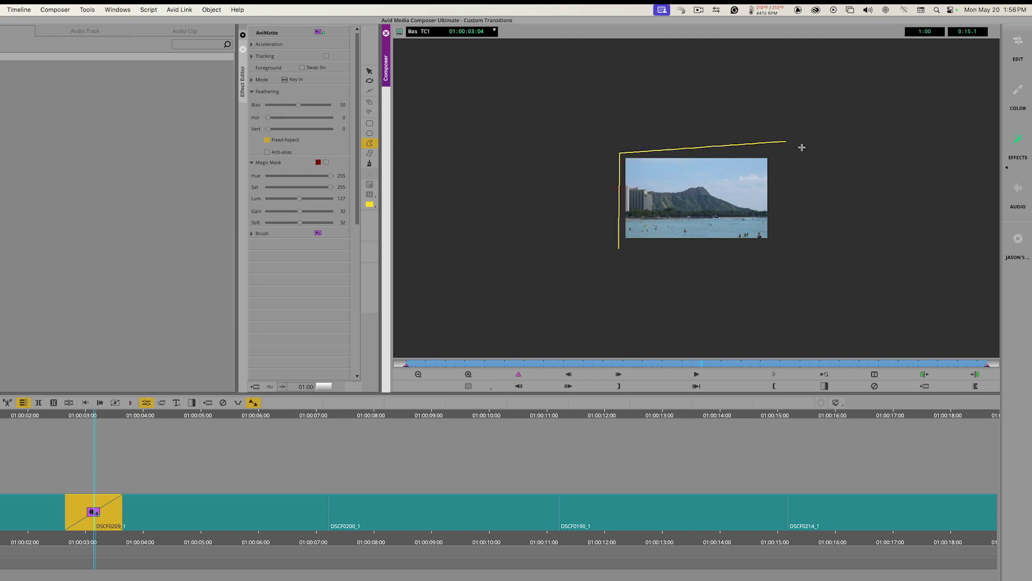
{"action": "left_click", "coordinate": [890, 150]}
{"action": "left_click", "coordinate": [780, 246]}
{"action": "left_click", "coordinate": [618, 249]}
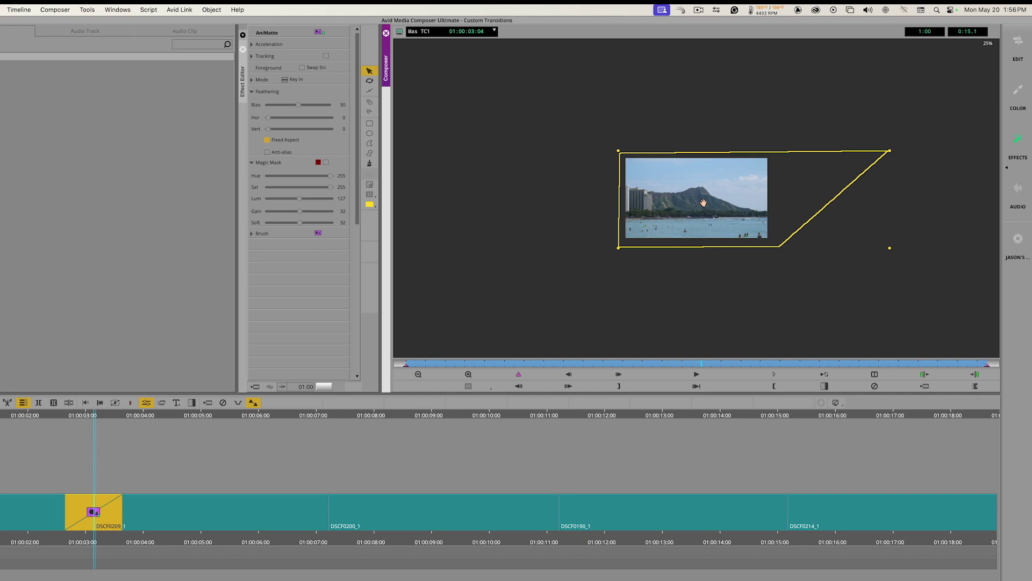
Step: Move the mask so its slanted edge crosses the picture, and set its horizontal and vertical feathering to 23
{"action": "left_click_drag", "start_coordinate": [703, 203], "coordinate": [580, 201]}
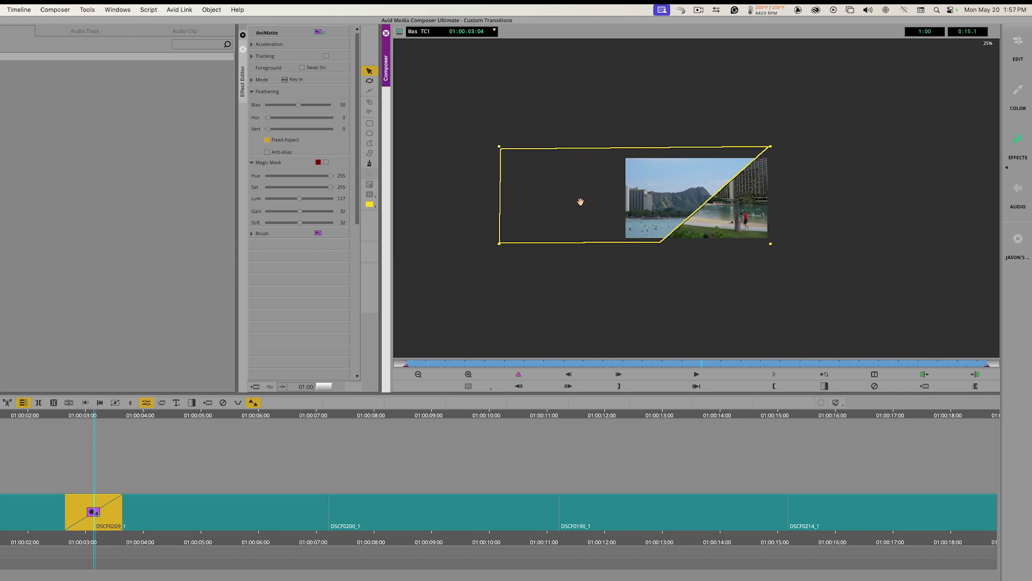
{"action": "mouse_move", "coordinate": [581, 202]}
{"action": "left_mouse_down"}
{"action": "mouse_move", "coordinate": [445, 194]}
{"action": "mouse_move", "coordinate": [684, 201]}
{"action": "left_mouse_up"}
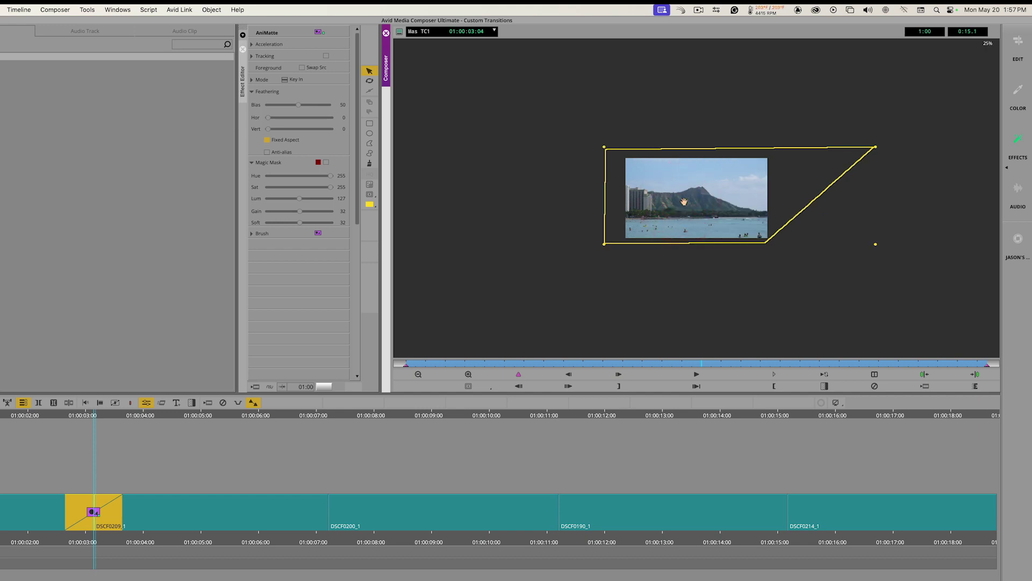
{"action": "left_click_drag", "start_coordinate": [684, 202], "coordinate": [583, 200]}
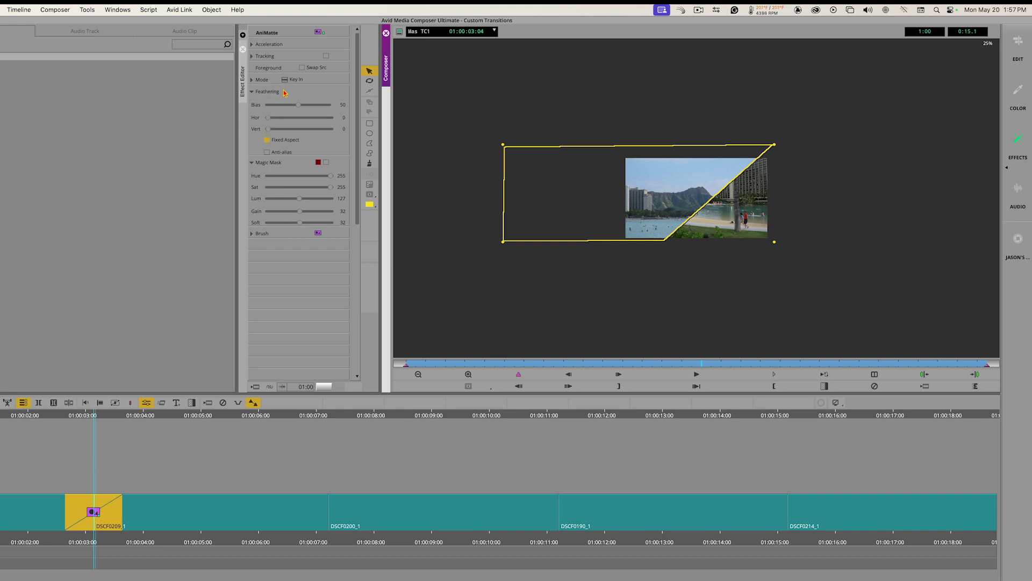
{"action": "left_click", "coordinate": [269, 119]}
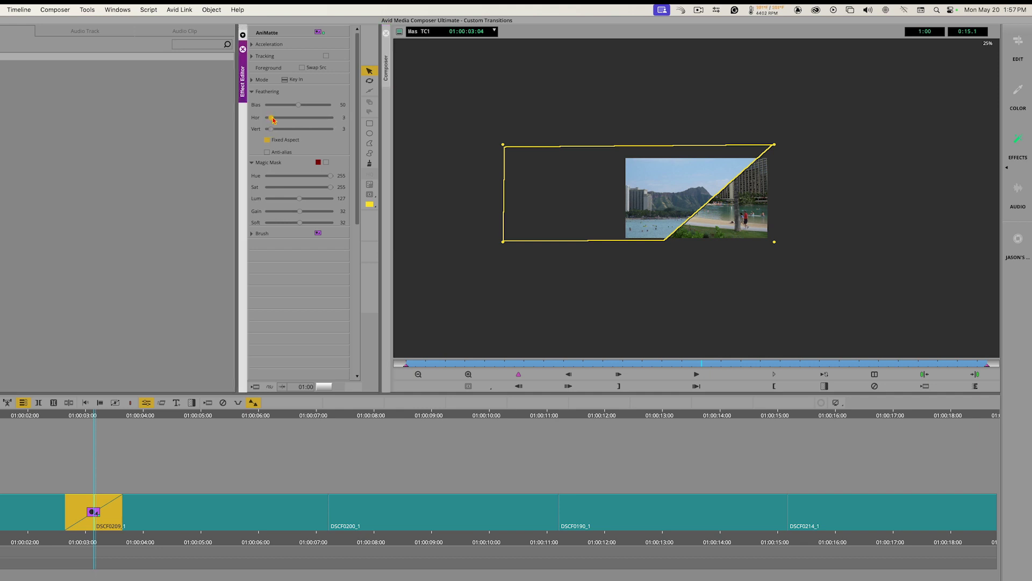
{"action": "left_click_drag", "start_coordinate": [274, 121], "coordinate": [290, 121]}
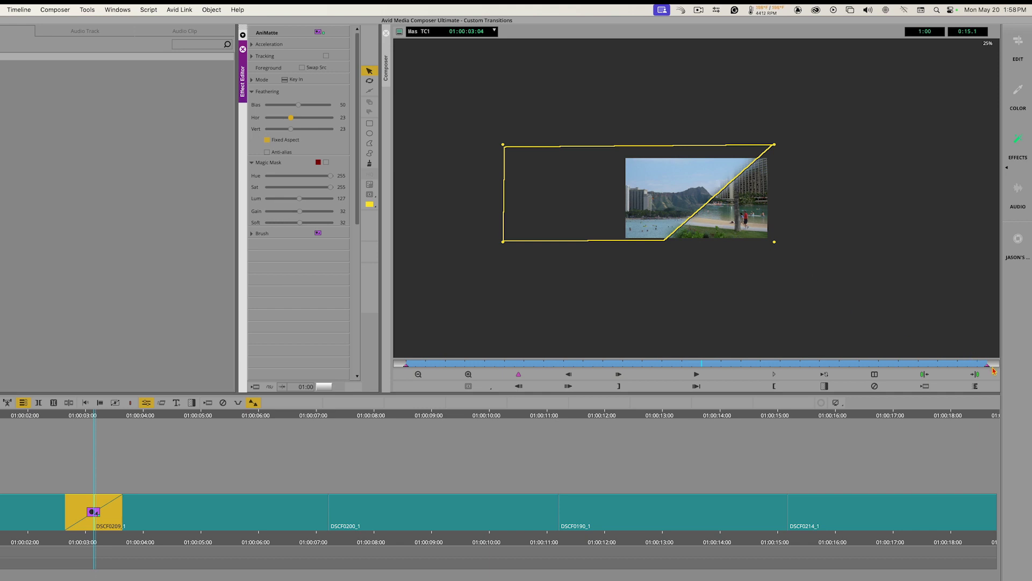
Step: Animate the mask from off the picture's left side at the starting keyframe to covering the whole picture at the ending keyframe
{"action": "left_click", "coordinate": [397, 363]}
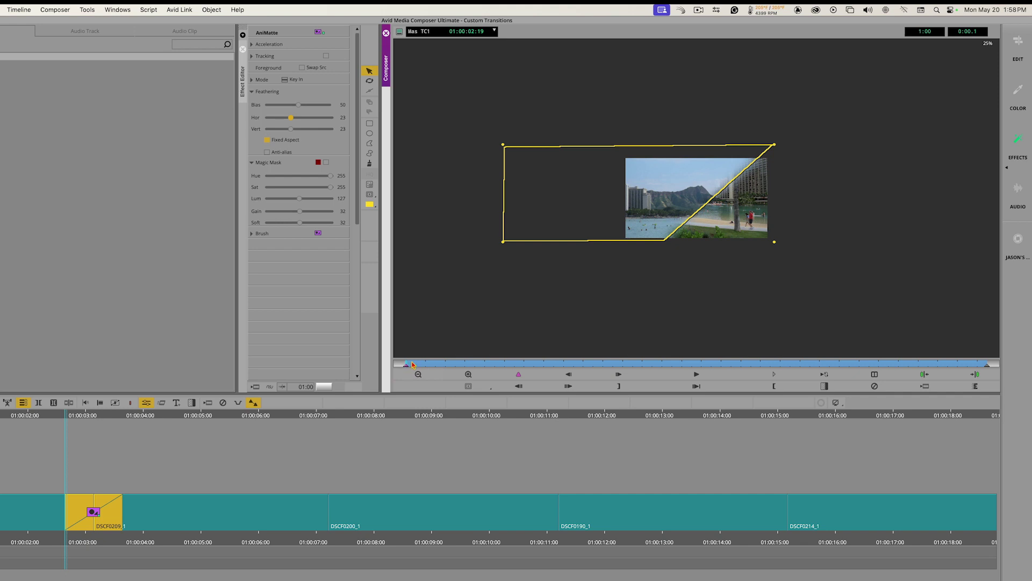
{"action": "left_click_drag", "start_coordinate": [647, 197], "coordinate": [503, 196]}
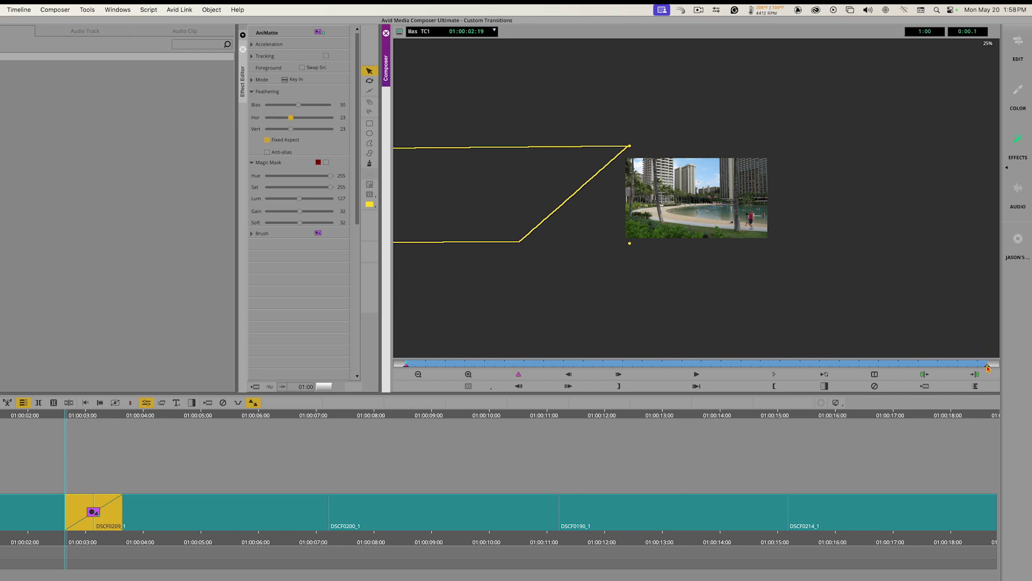
{"action": "left_click", "coordinate": [988, 368]}
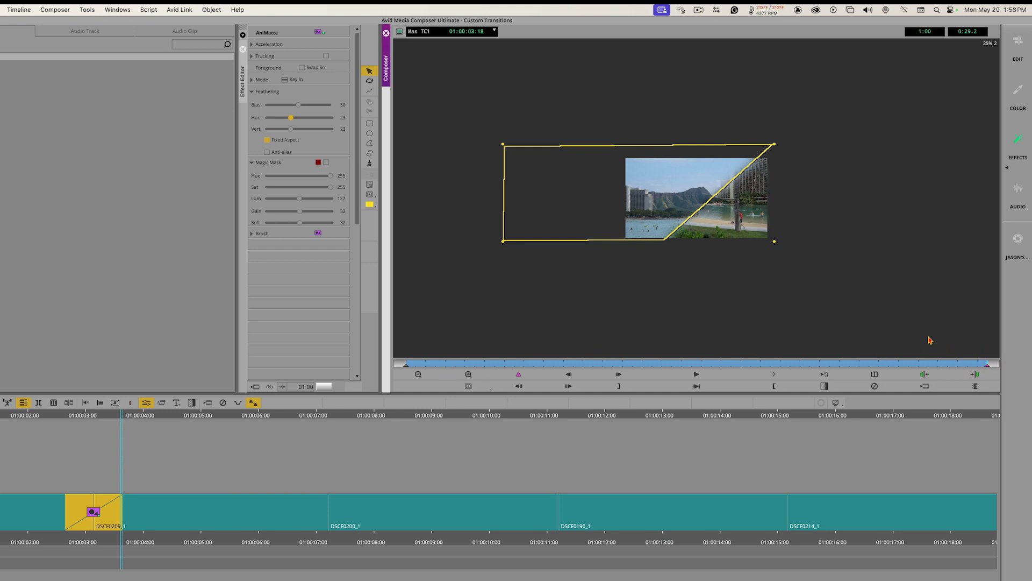
{"action": "left_click_drag", "start_coordinate": [603, 197], "coordinate": [717, 195]}
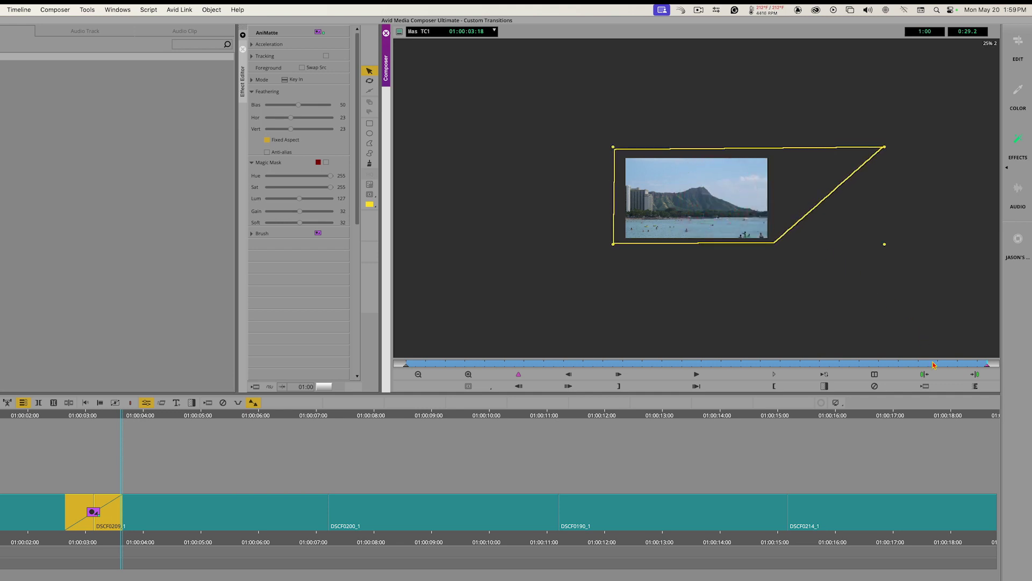
Step: Leave effect editing, return to the start of the sequence and play through the diagonal wipe transition
{"action": "left_click_drag", "start_coordinate": [969, 367], "coordinate": [388, 359]}
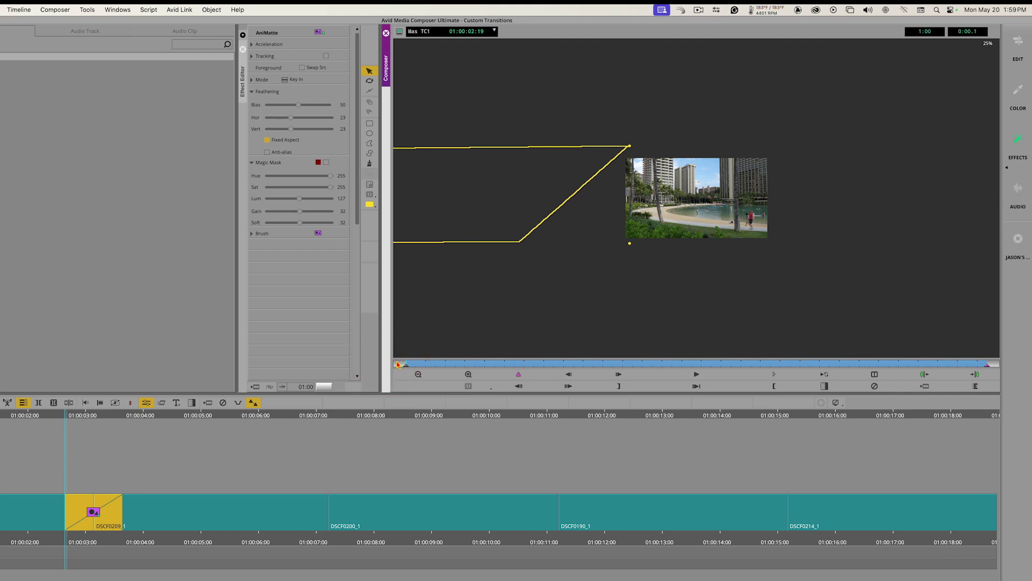
{"action": "left_click", "coordinate": [468, 375]}
{"action": "left_click", "coordinate": [468, 375]}
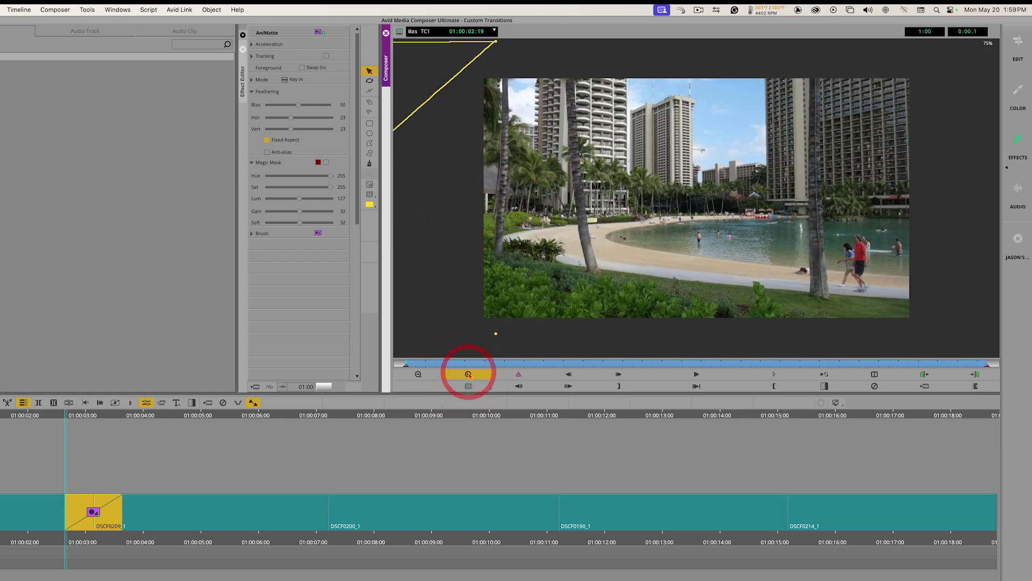
{"action": "left_click", "coordinate": [469, 375]}
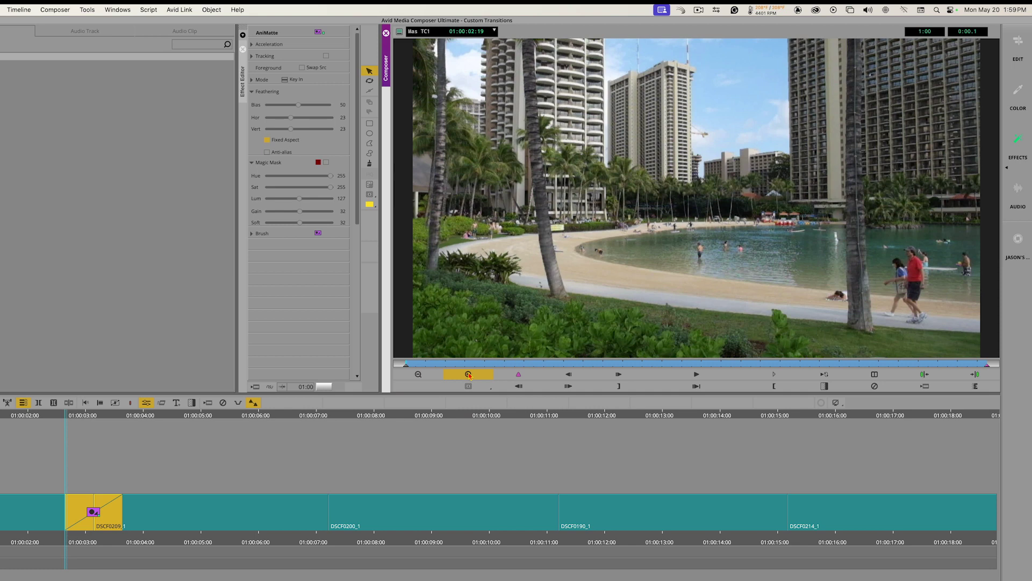
{"action": "left_click", "coordinate": [82, 540]}
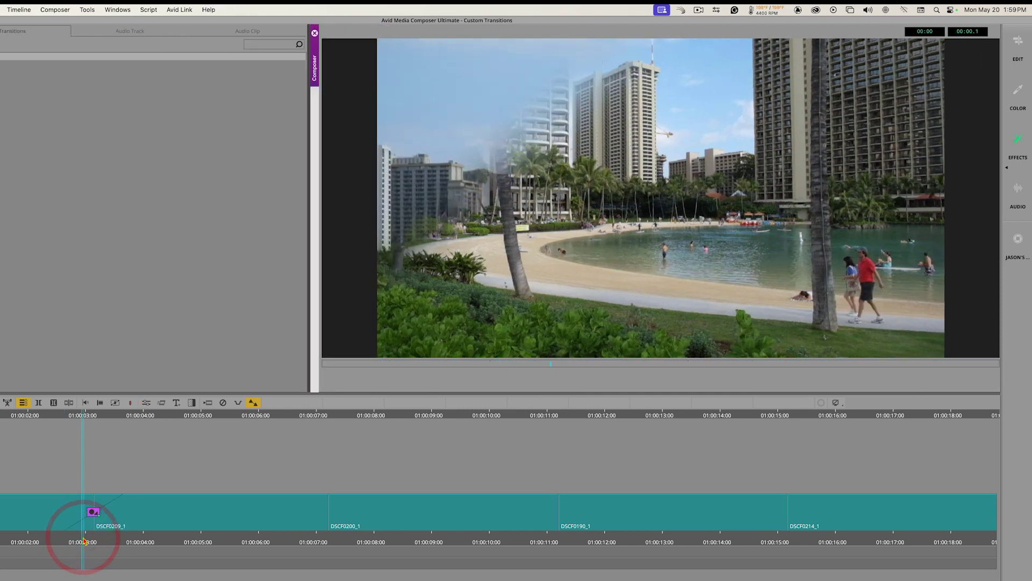
{"action": "left_click_drag", "start_coordinate": [79, 541], "coordinate": [0, 542]}
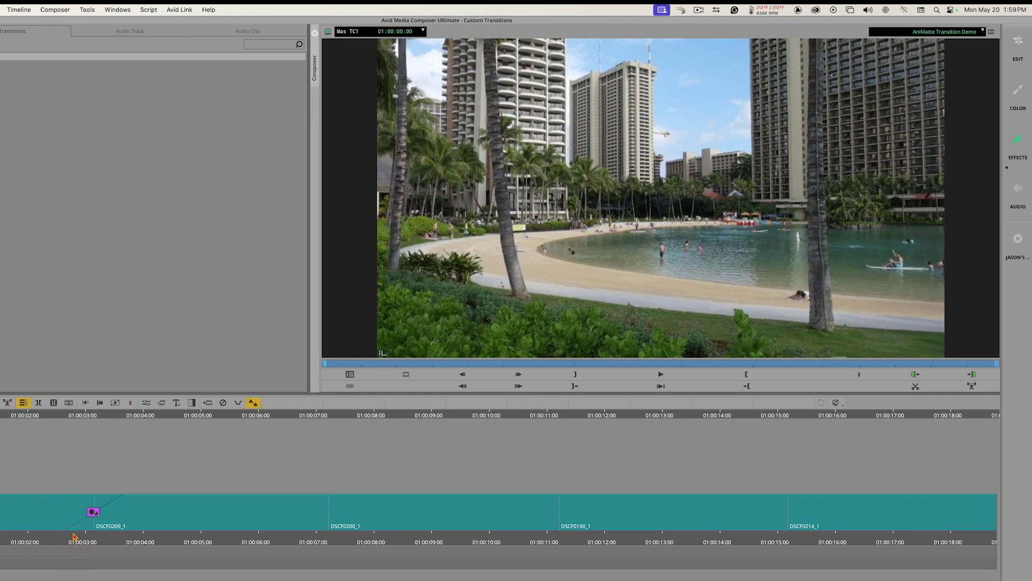
{"action": "key", "text": "space"}
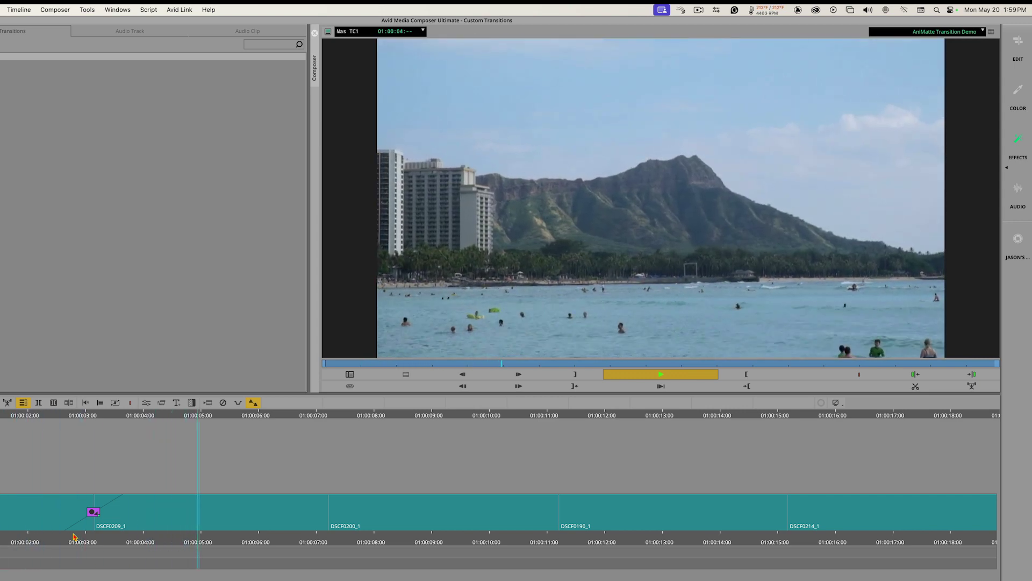
{"action": "key", "text": "space"}
Step: Replay the feathered diagonal transition from a point shortly before the first cut
{"action": "left_click", "coordinate": [110, 539]}
{"action": "left_click", "coordinate": [65, 539]}
{"action": "left_click", "coordinate": [4, 539]}
{"action": "key", "text": "space"}
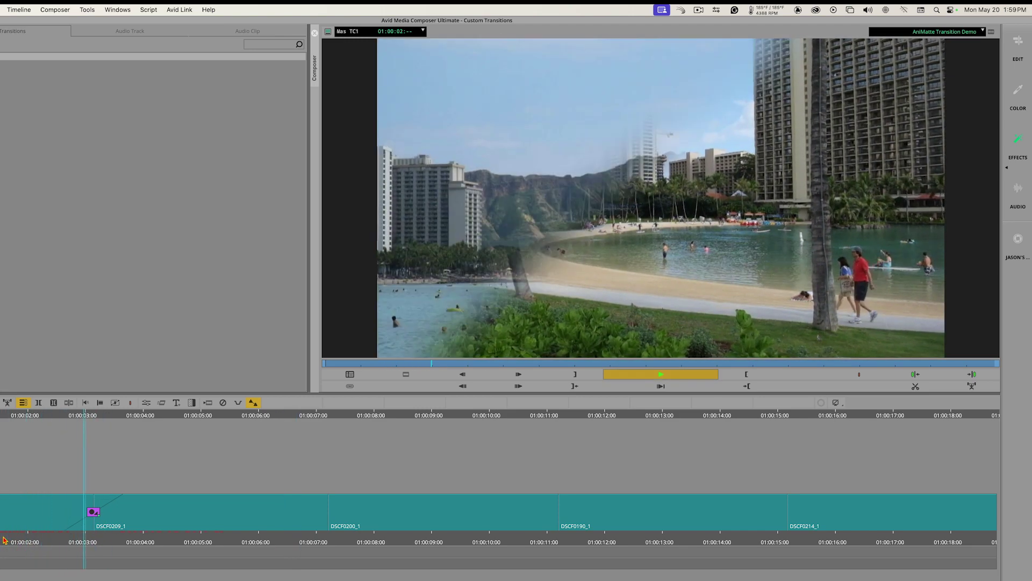
Step: Add an AniMatte transition at the cut into DSCF0200_1 and open it for effect editing with the picture reduced to 25%
{"action": "key", "text": "space"}
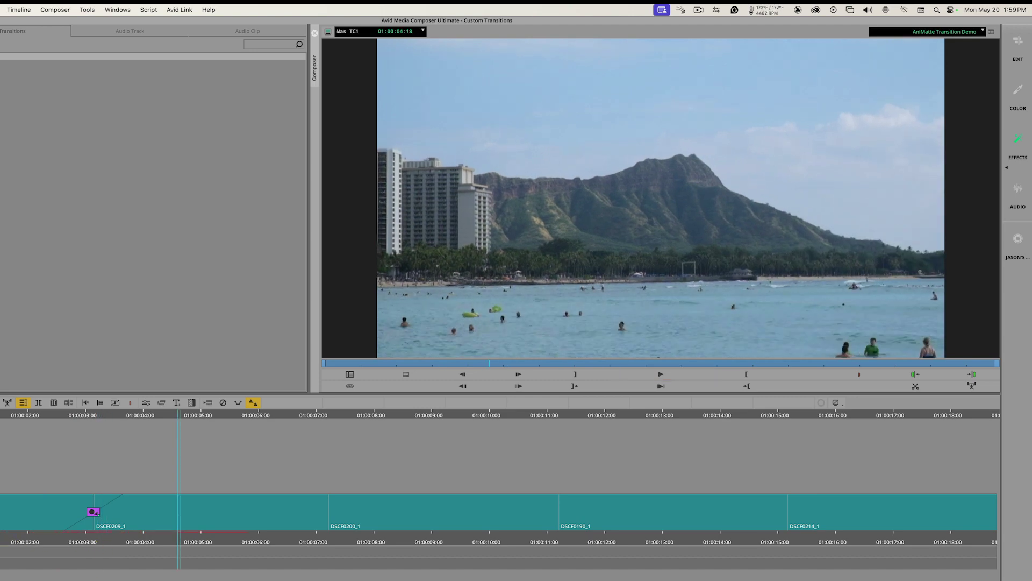
{"action": "left_click_drag", "start_coordinate": [300, 542], "coordinate": [309, 537]}
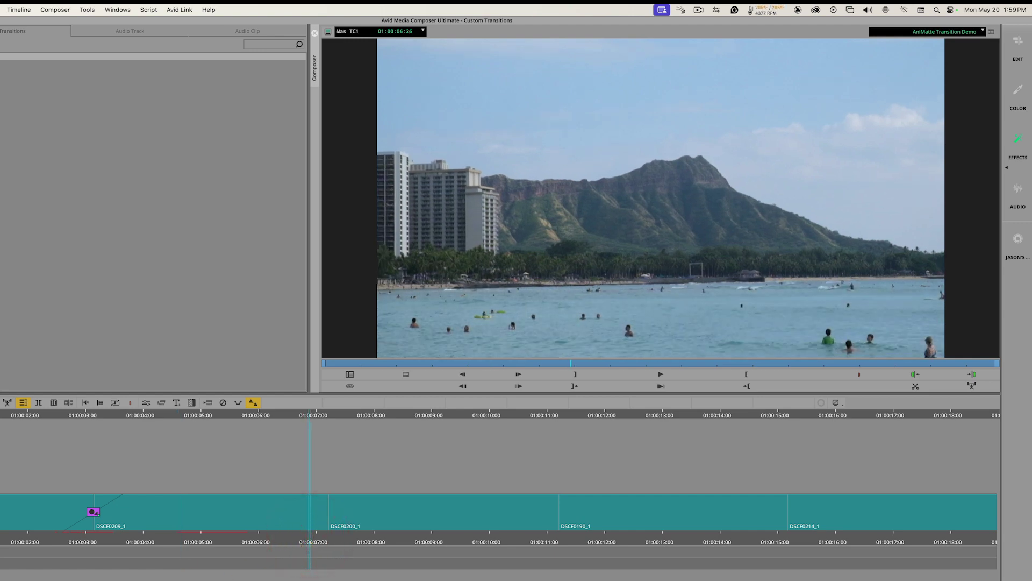
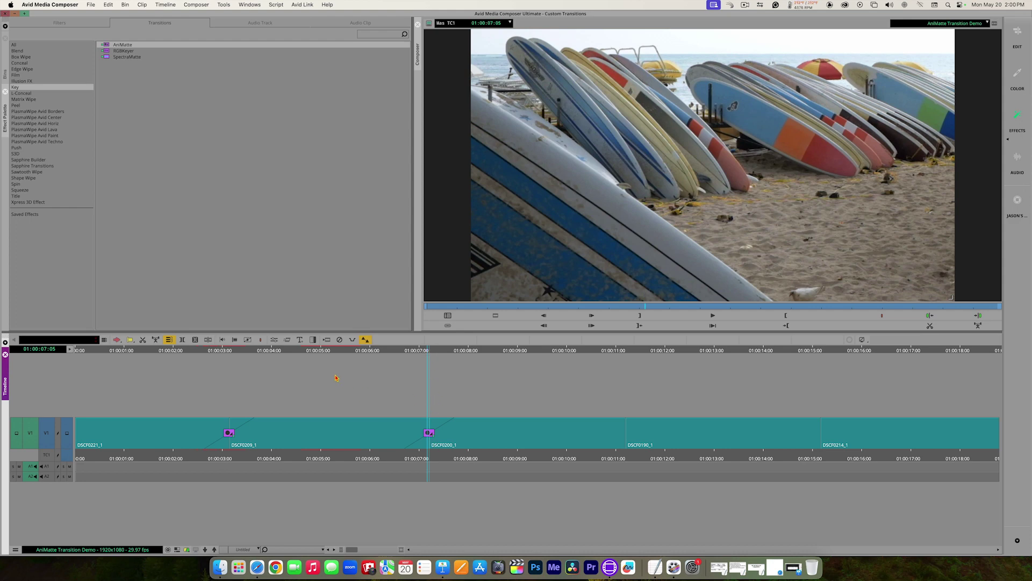
{"action": "left_click", "coordinate": [274, 341]}
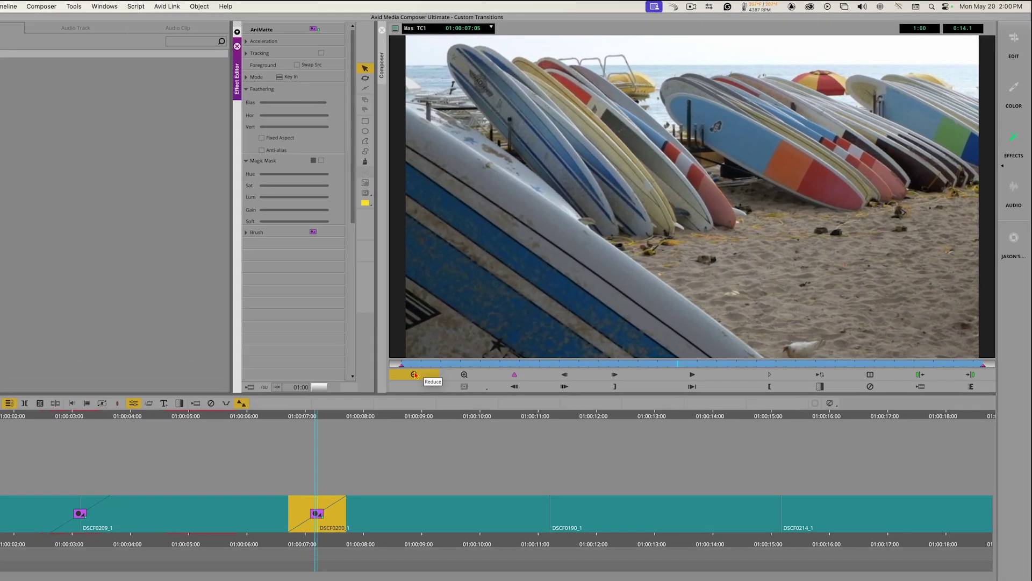
{"action": "left_click", "coordinate": [414, 375]}
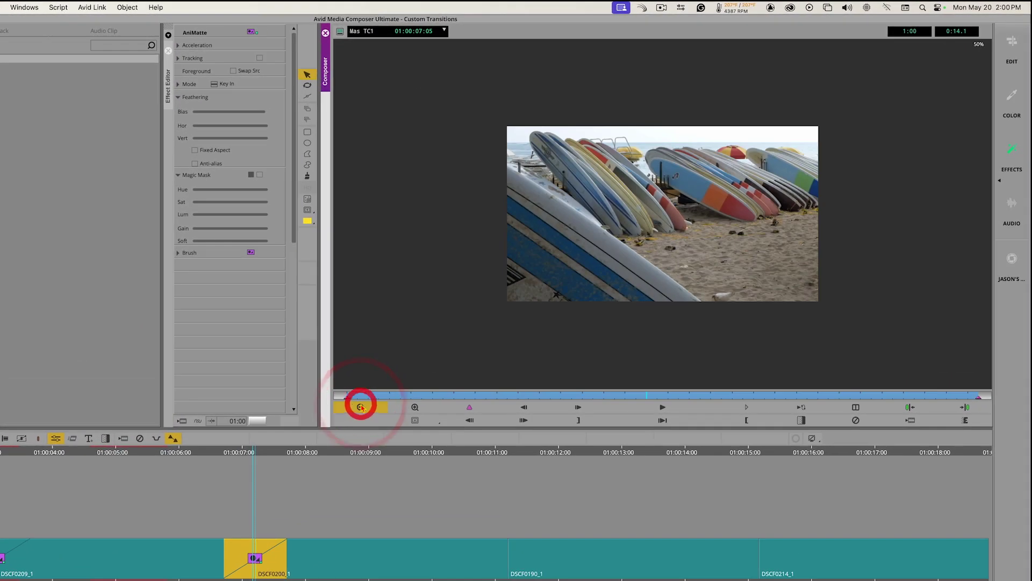
{"action": "left_click", "coordinate": [415, 375]}
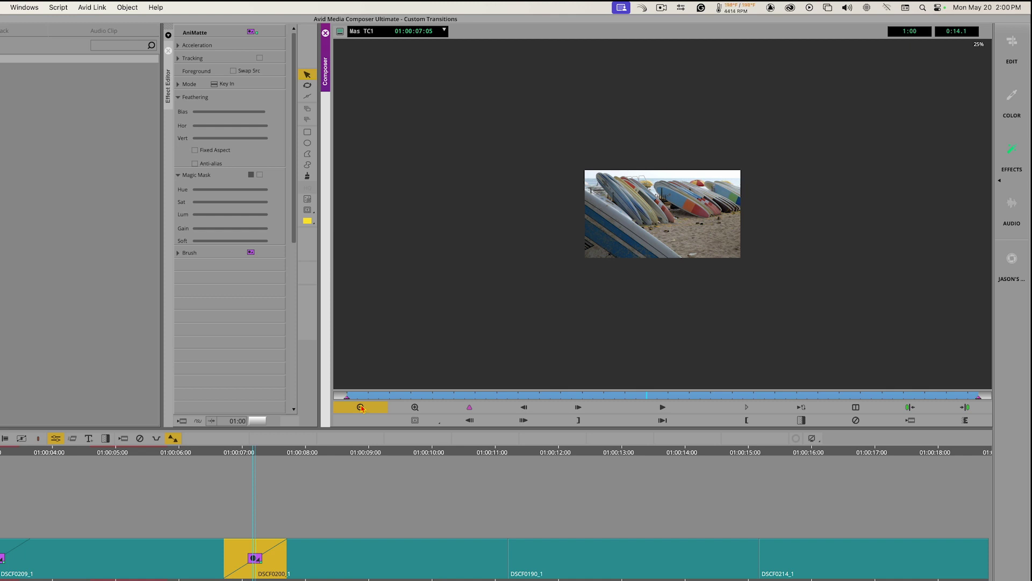
Step: Start a polygon mask from below the picture's left edge, up and across just outside the picture, then down its right side
{"action": "left_click", "coordinate": [306, 154]}
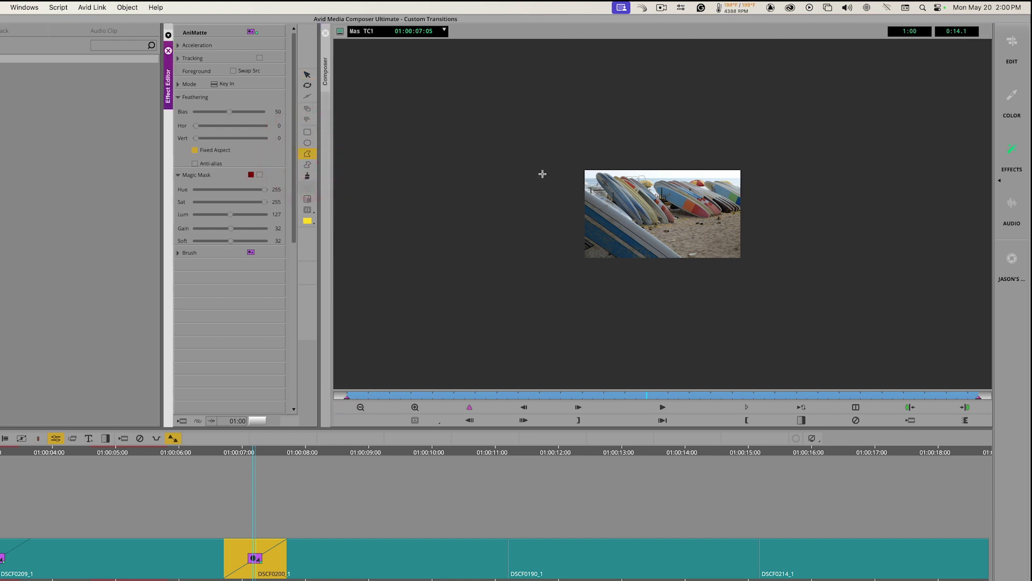
{"action": "left_click", "coordinate": [579, 321]}
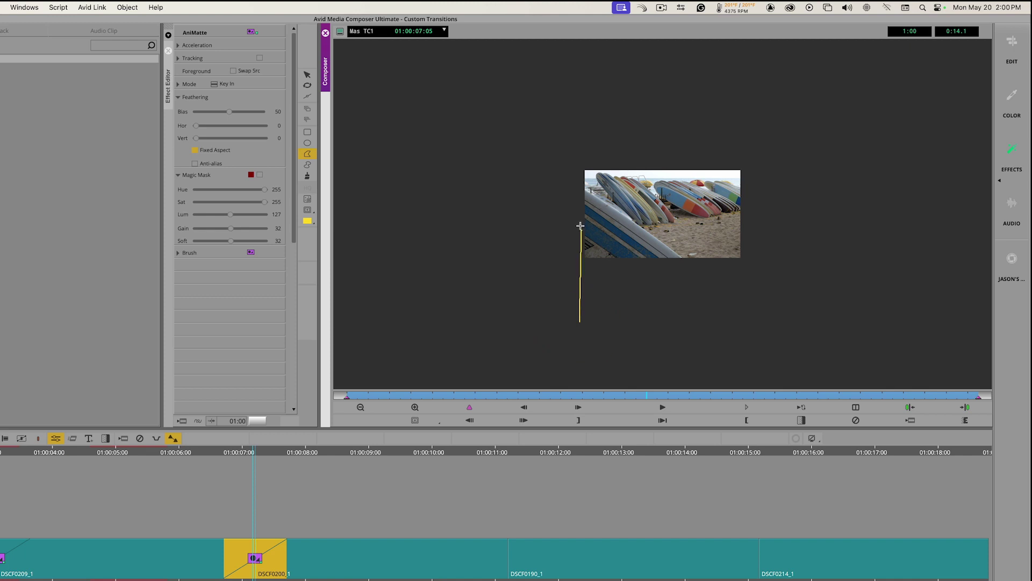
{"action": "left_click", "coordinate": [579, 163]}
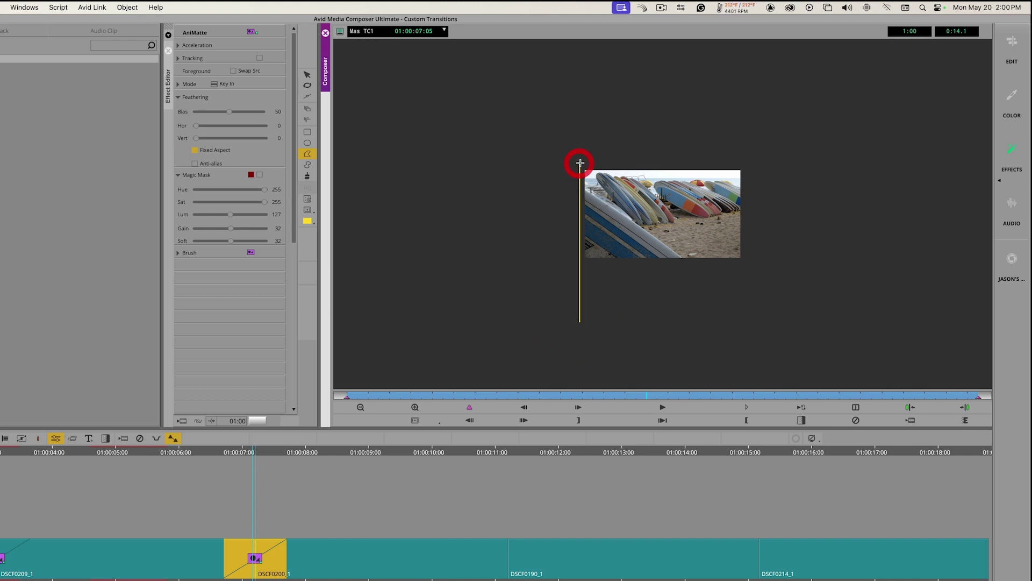
{"action": "left_click", "coordinate": [751, 163]}
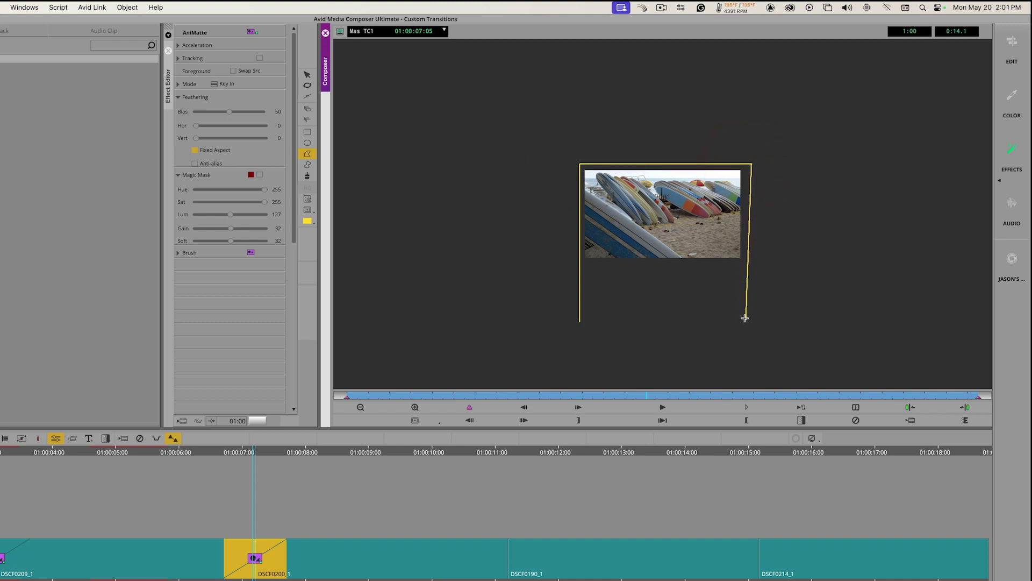
{"action": "left_click", "coordinate": [745, 317]}
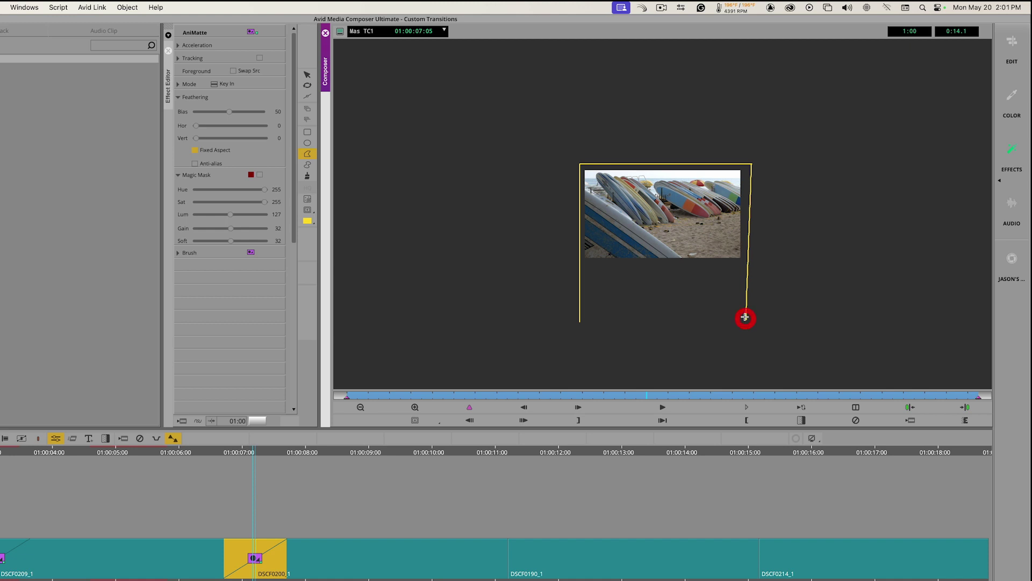
Step: Complete the polygon mask with a jagged zigzag lower edge of seven upward peaks below the picture, and close the shape
{"action": "left_click", "coordinate": [732, 272]}
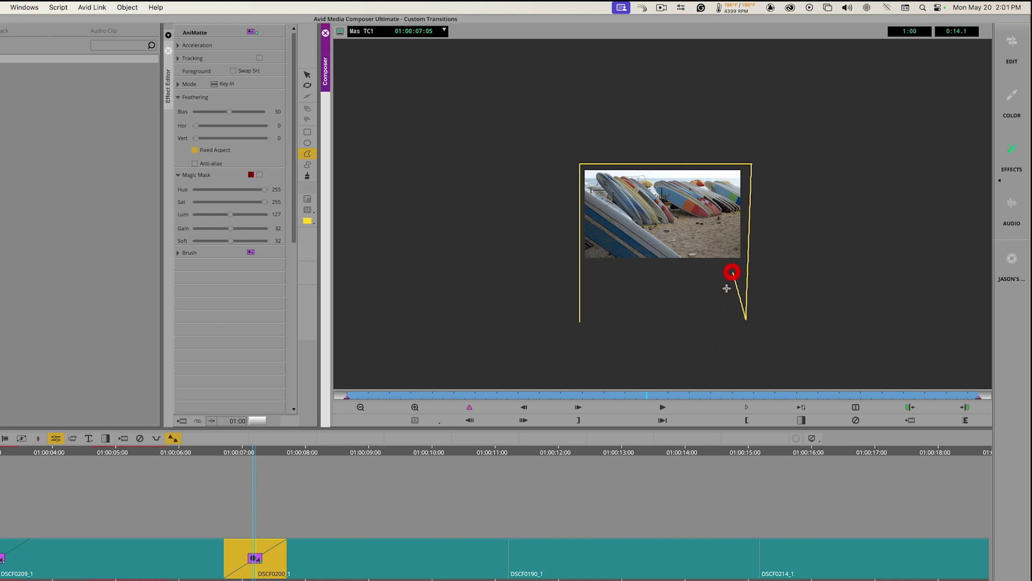
{"action": "left_click", "coordinate": [722, 324]}
{"action": "left_click", "coordinate": [715, 275]}
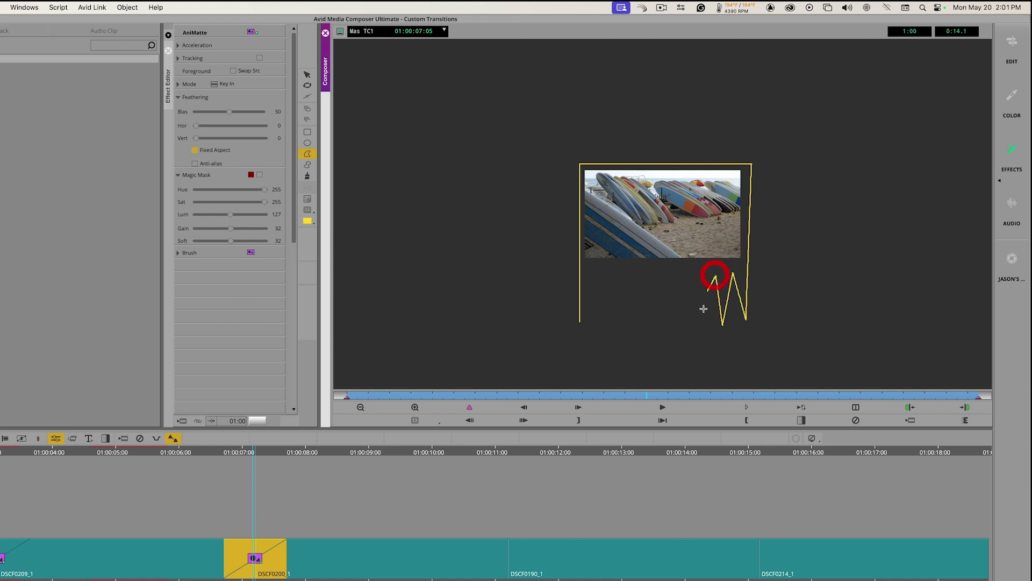
{"action": "left_click", "coordinate": [698, 324]}
{"action": "left_click", "coordinate": [688, 277]}
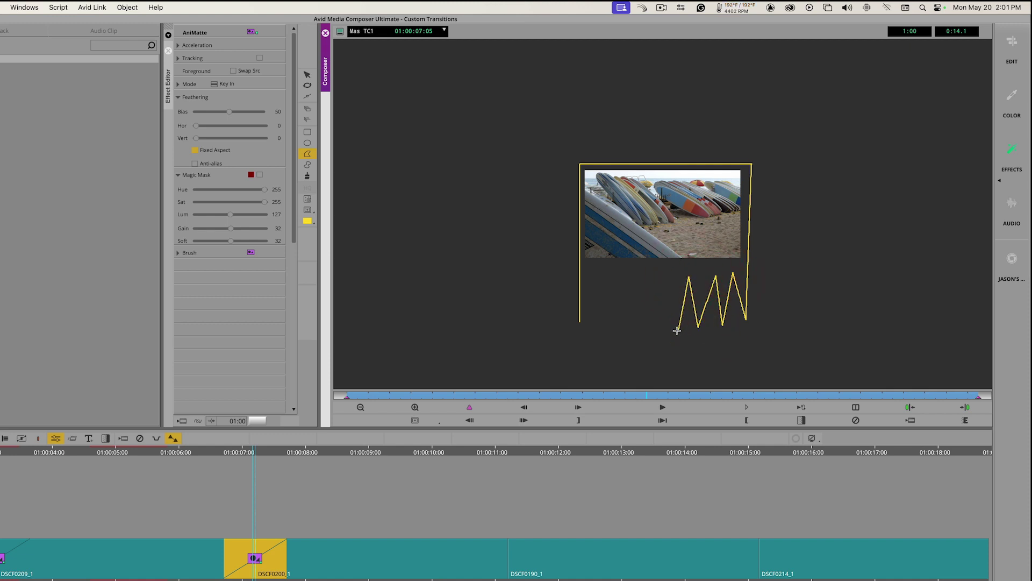
{"action": "left_click", "coordinate": [677, 329]}
{"action": "left_click", "coordinate": [665, 280]}
{"action": "left_click", "coordinate": [651, 332]}
{"action": "left_click", "coordinate": [644, 280]}
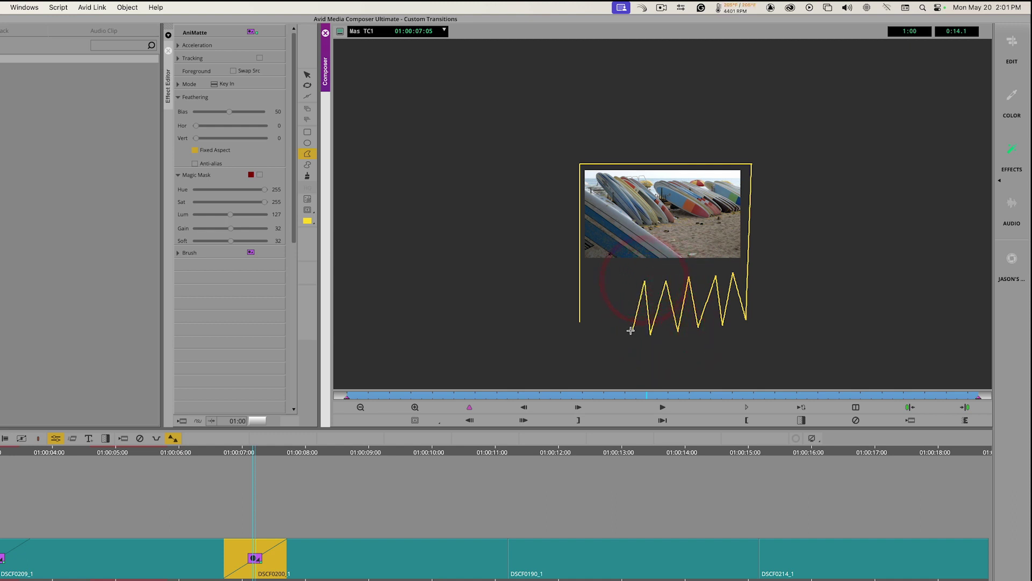
{"action": "left_click", "coordinate": [628, 331]}
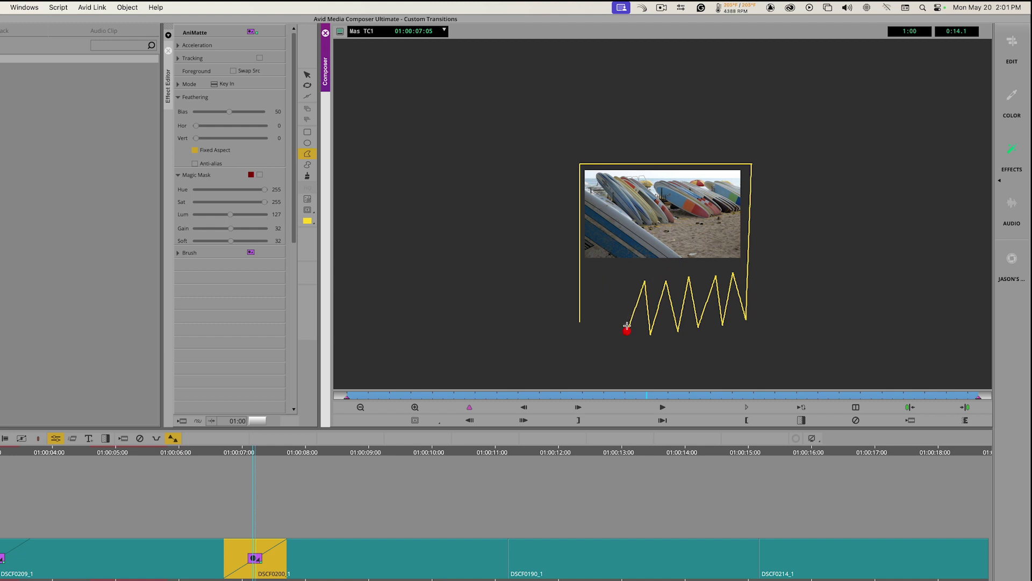
{"action": "left_click", "coordinate": [617, 280]}
{"action": "left_click", "coordinate": [600, 336]}
{"action": "left_click", "coordinate": [592, 277]}
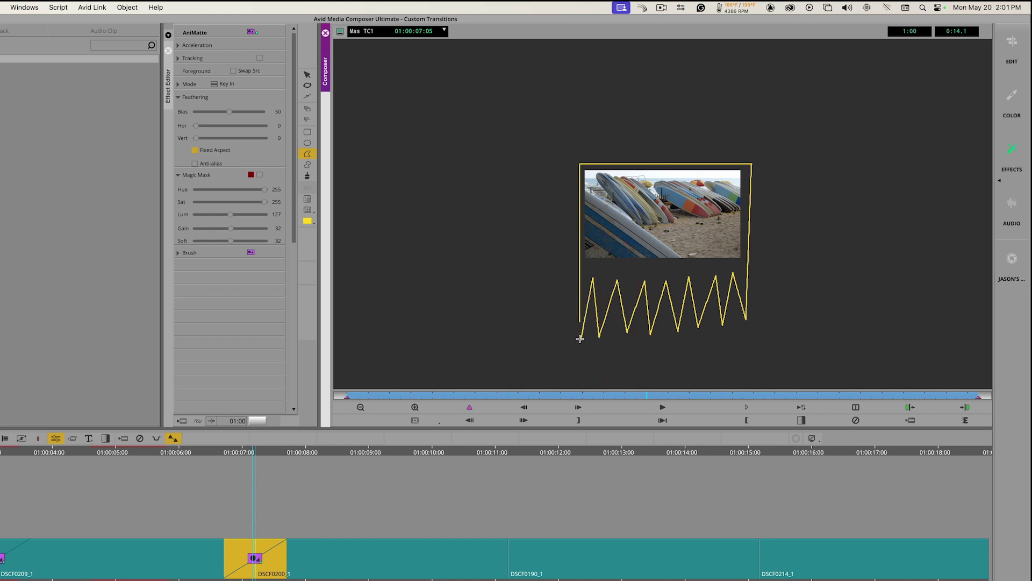
{"action": "left_click", "coordinate": [581, 339]}
{"action": "double_click", "coordinate": [581, 318]}
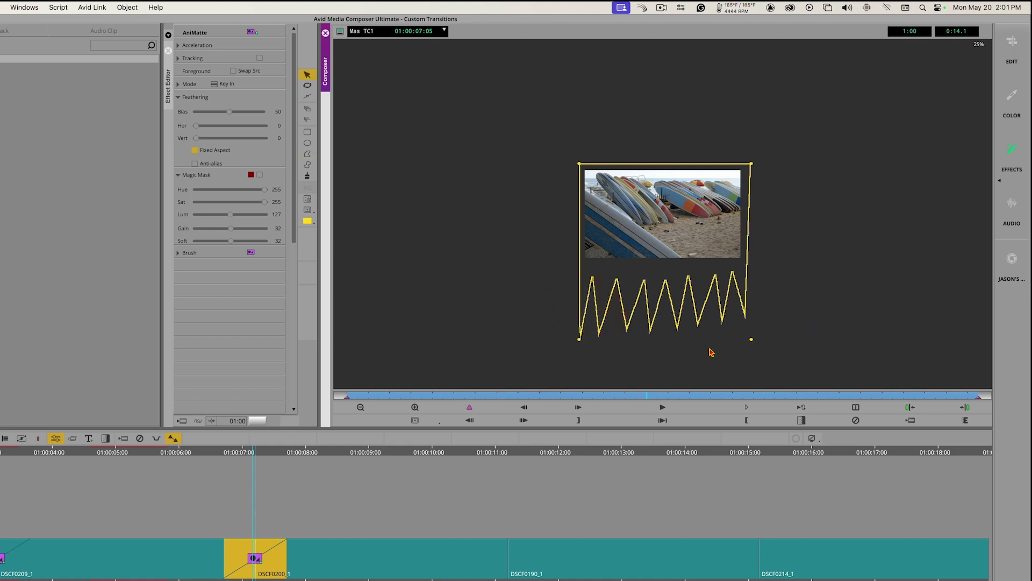
Step: Reshape the mask by evening out the lower zigzag points and nudging the lowest points of its left side slightly outward
{"action": "left_click", "coordinate": [308, 97]}
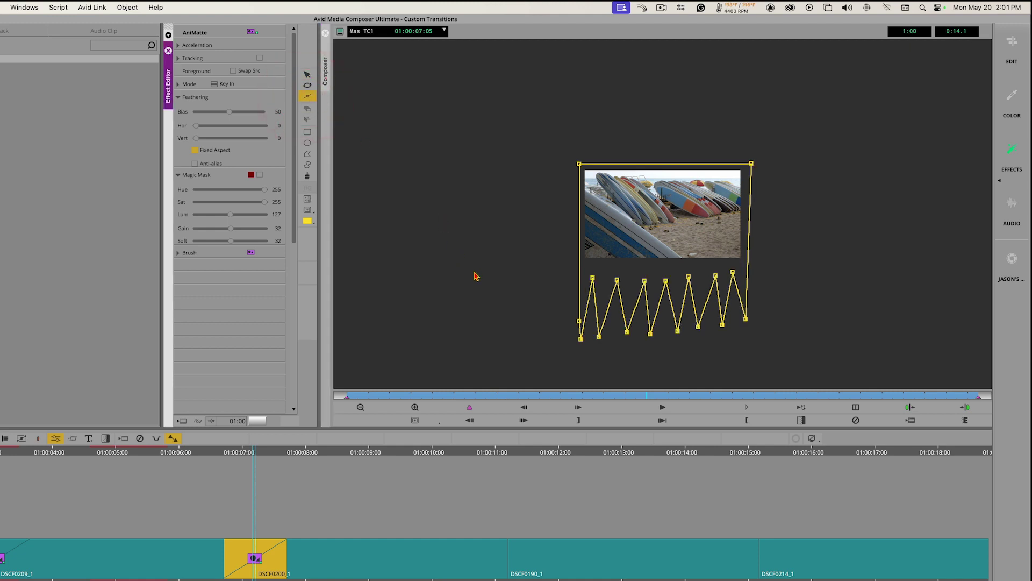
{"action": "left_click", "coordinate": [580, 337]}
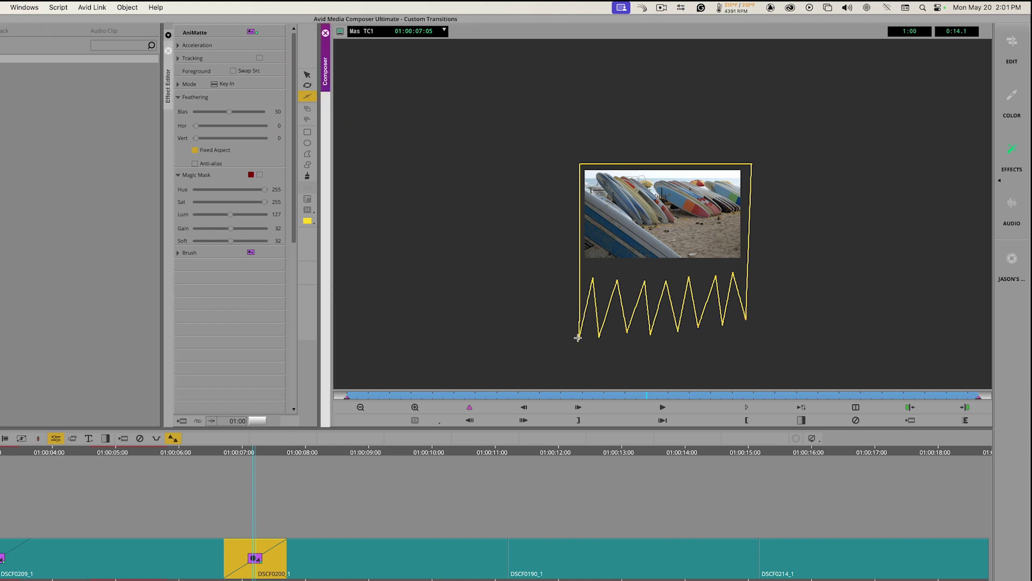
{"action": "left_click", "coordinate": [578, 337]}
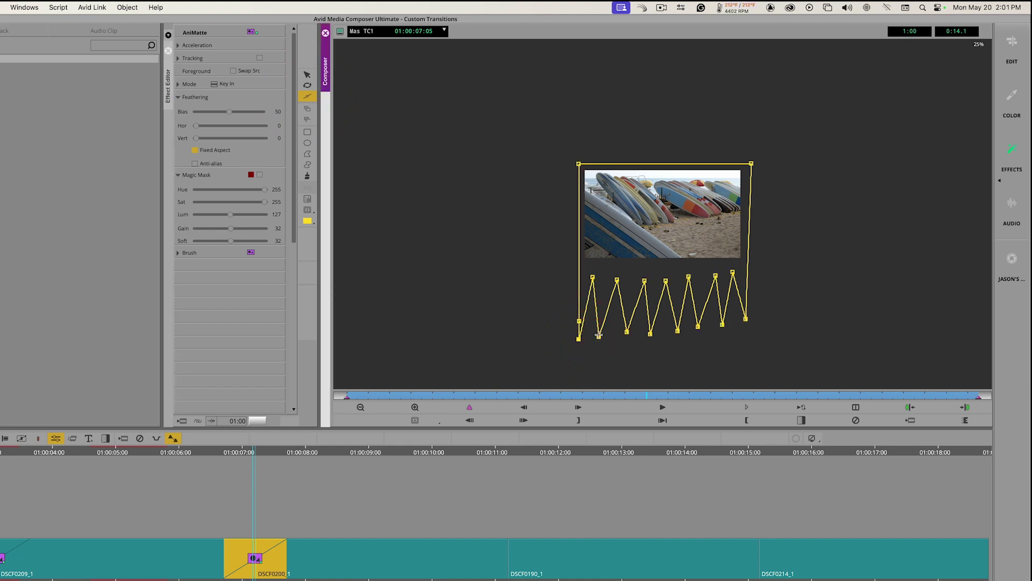
{"action": "left_click_drag", "start_coordinate": [599, 336], "coordinate": [744, 332]}
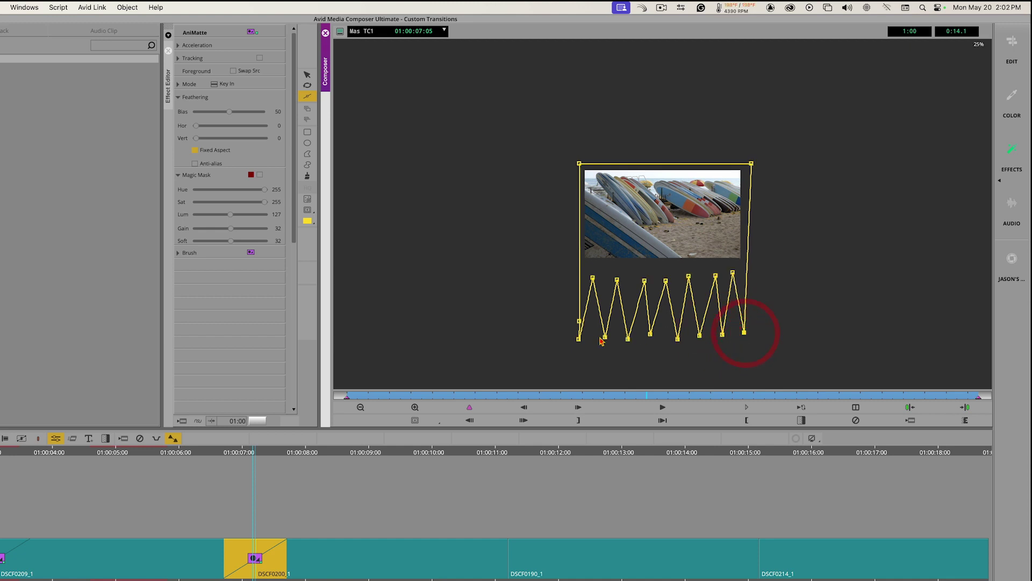
{"action": "left_click_drag", "start_coordinate": [579, 321], "coordinate": [575, 320]}
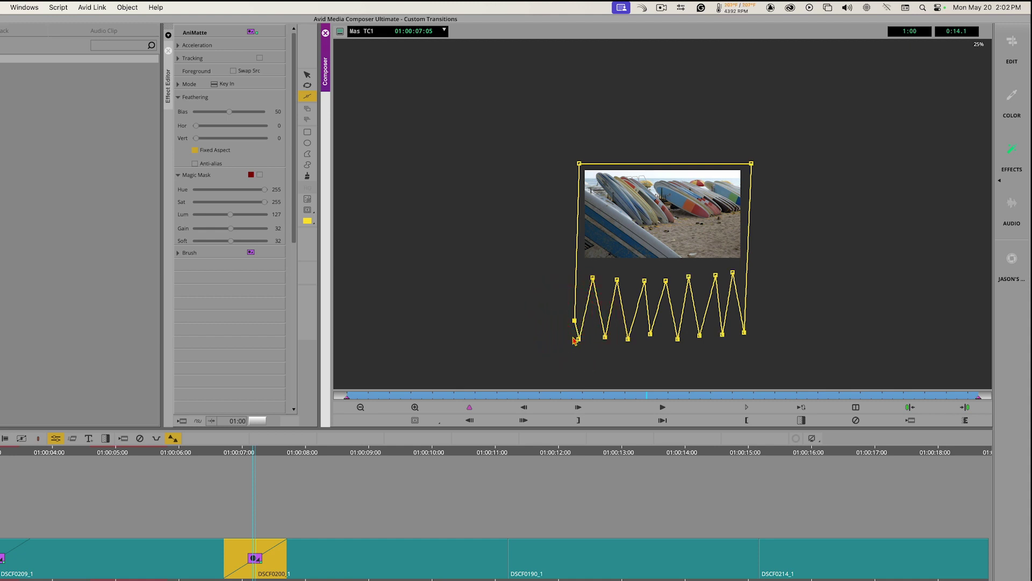
Step: At the transition's starting keyframe, move the whole zigzag mask straight up until it lies completely above the picture
{"action": "left_click", "coordinate": [305, 77]}
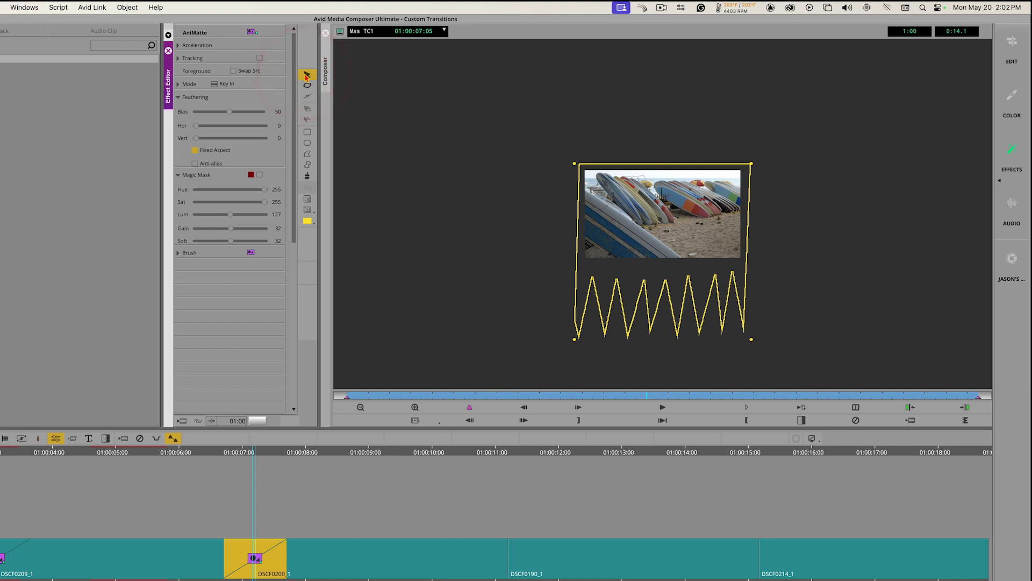
{"action": "left_click", "coordinate": [325, 87]}
{"action": "left_click", "coordinate": [347, 397]}
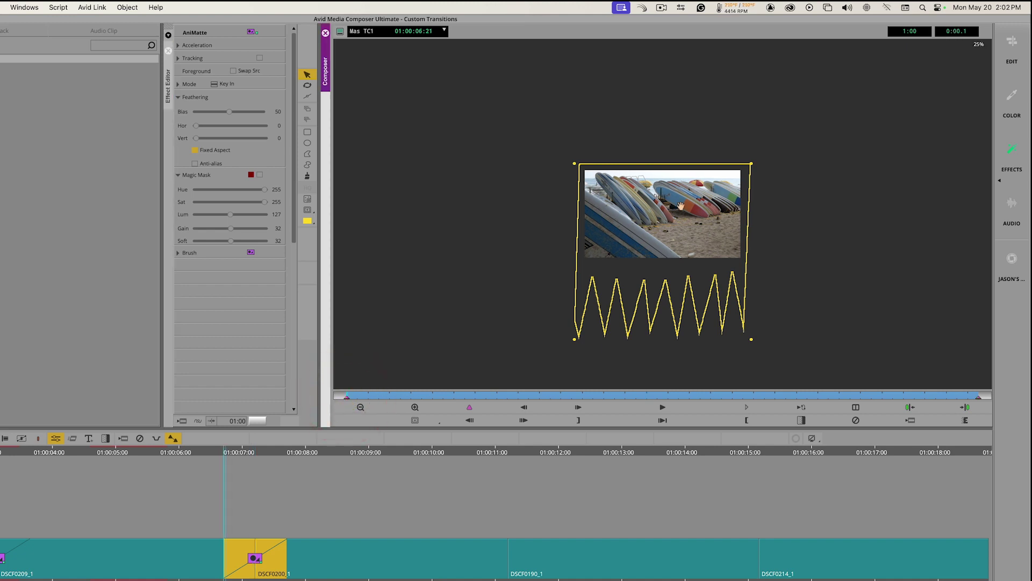
{"action": "left_click_drag", "start_coordinate": [679, 217], "coordinate": [677, 40]}
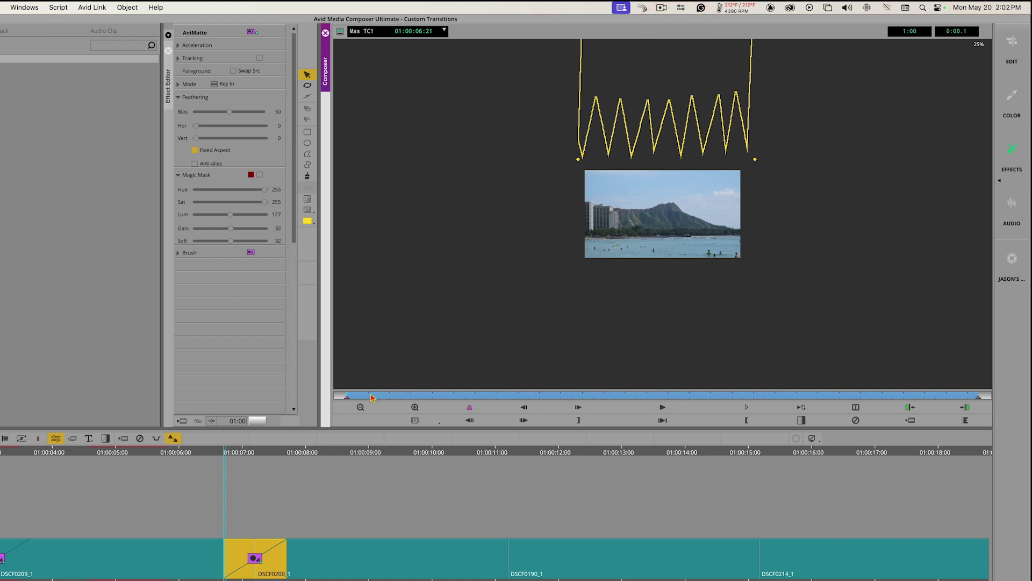
{"action": "left_click_drag", "start_coordinate": [390, 399], "coordinate": [226, 375]}
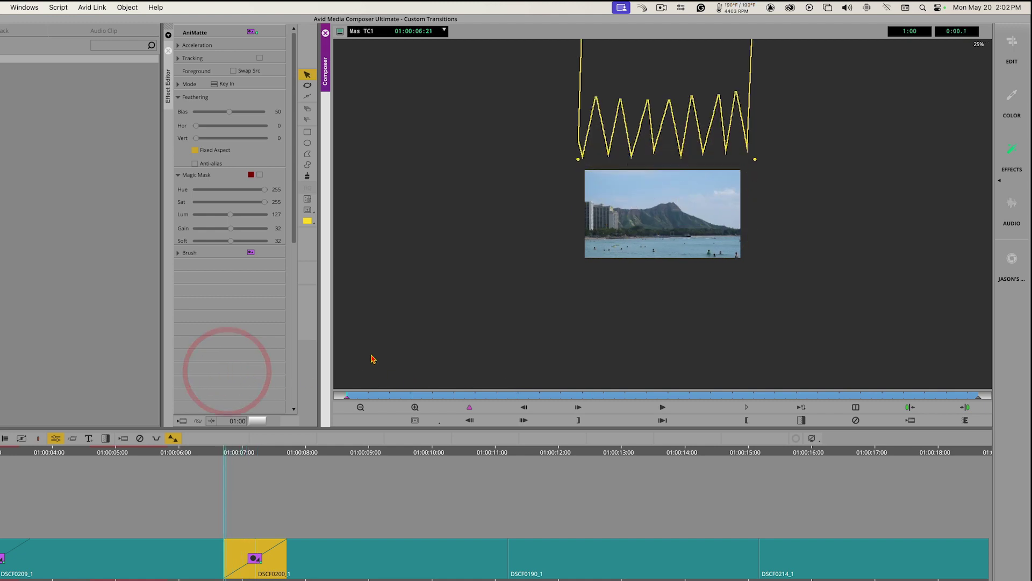
Step: Enlarge the picture to fill the monitor, leave effect editing and check the zigzag mask partway through the transition
{"action": "left_click", "coordinate": [415, 407]}
{"action": "left_click", "coordinate": [414, 407]}
{"action": "left_click", "coordinate": [414, 407]}
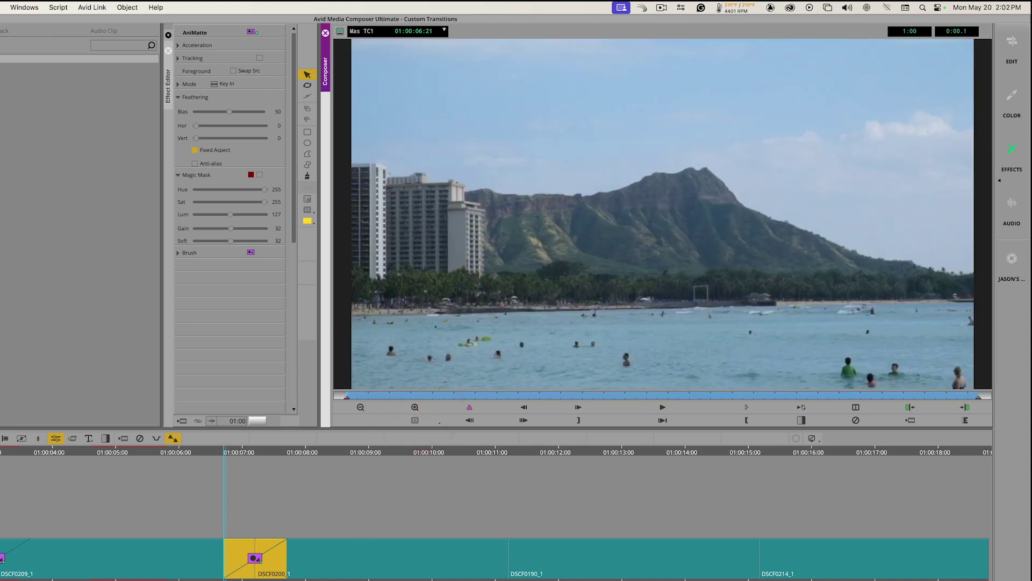
{"action": "key", "text": "space"}
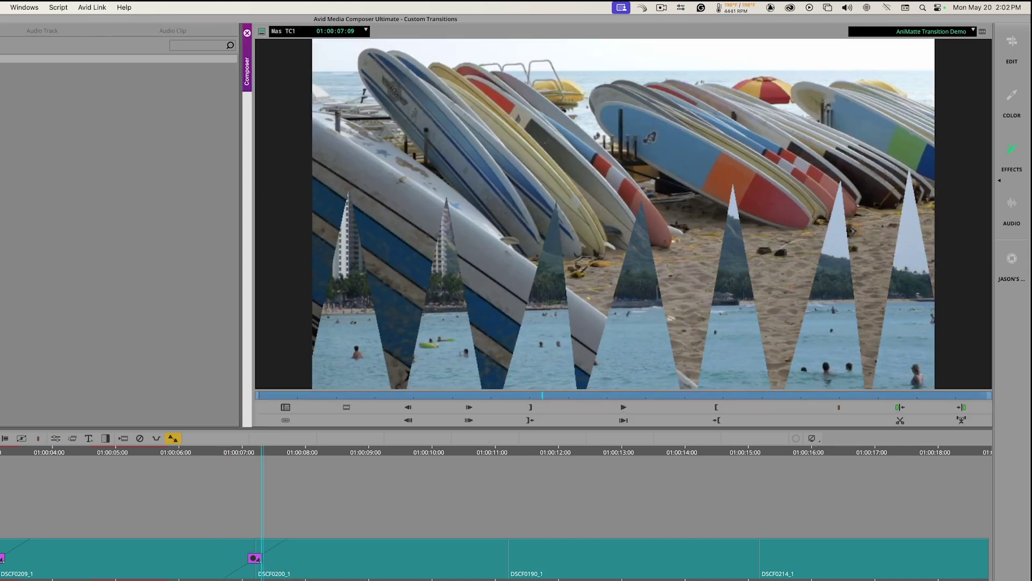
Step: Play through the zigzag transition twice, starting each time from a point before the second cut
{"action": "left_click_drag", "start_coordinate": [262, 576], "coordinate": [117, 576]}
{"action": "key", "text": "space"}
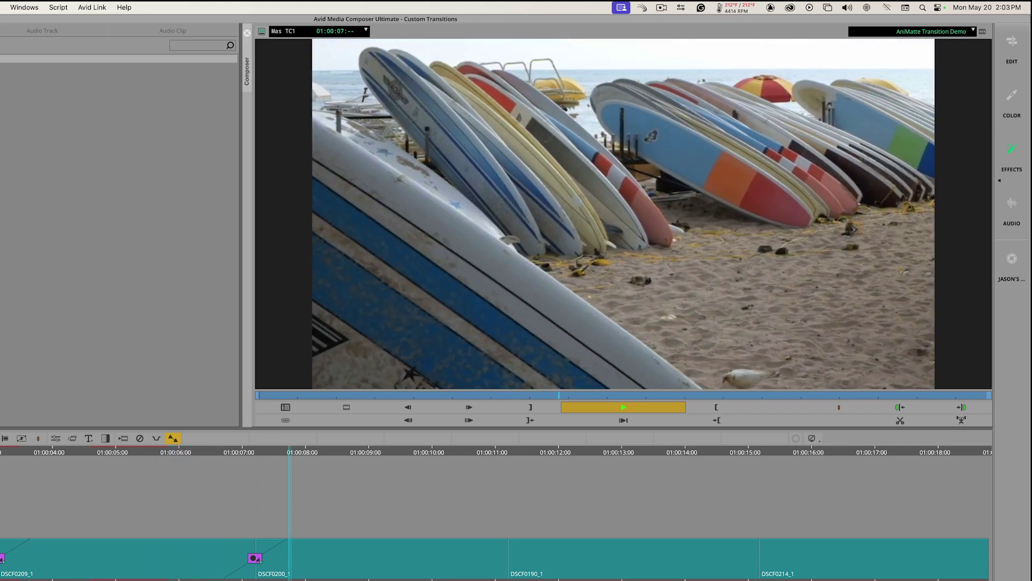
{"action": "key", "text": "space"}
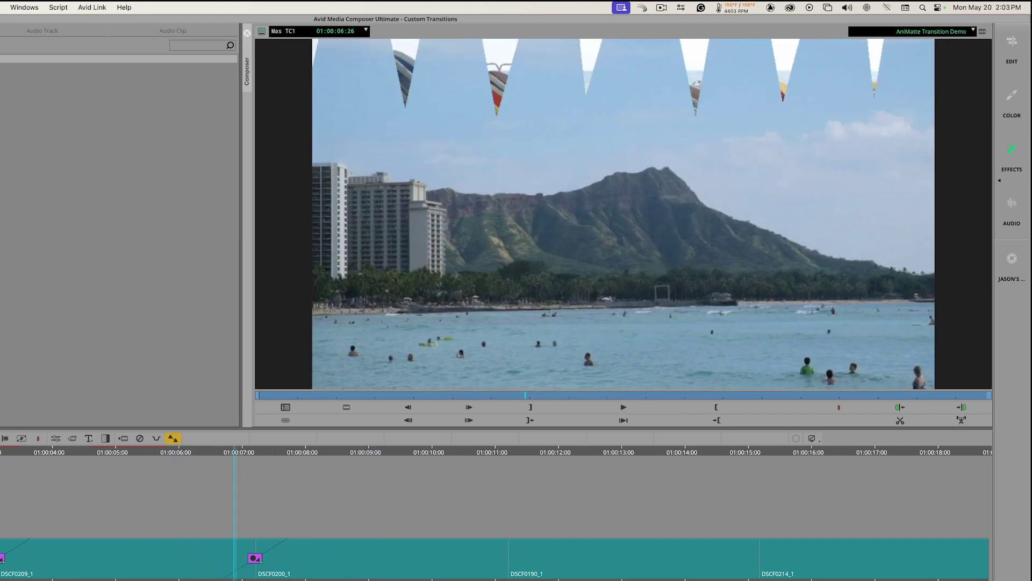
{"action": "left_click", "coordinate": [148, 575]}
{"action": "key", "text": "space"}
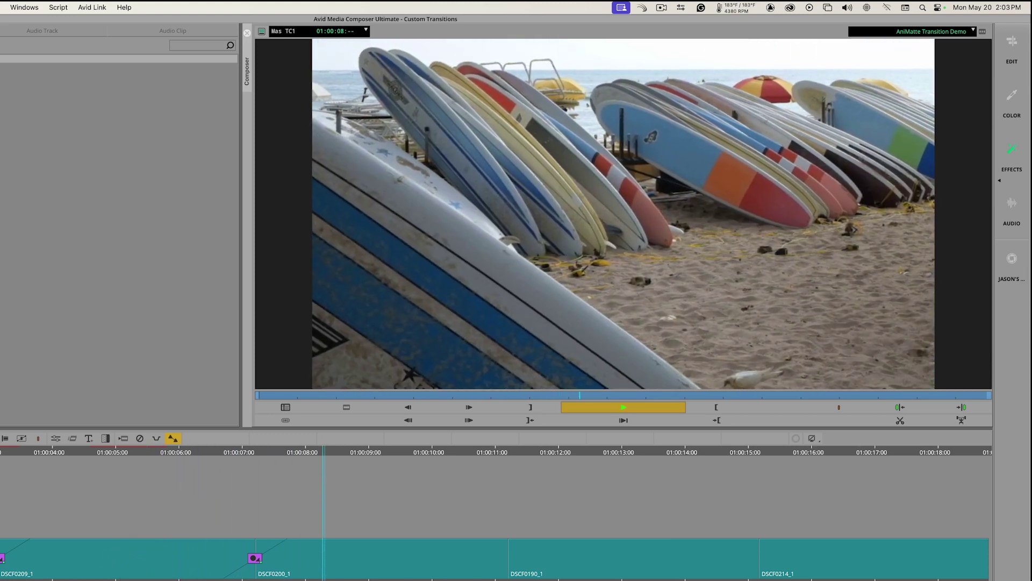
{"action": "key", "text": "space"}
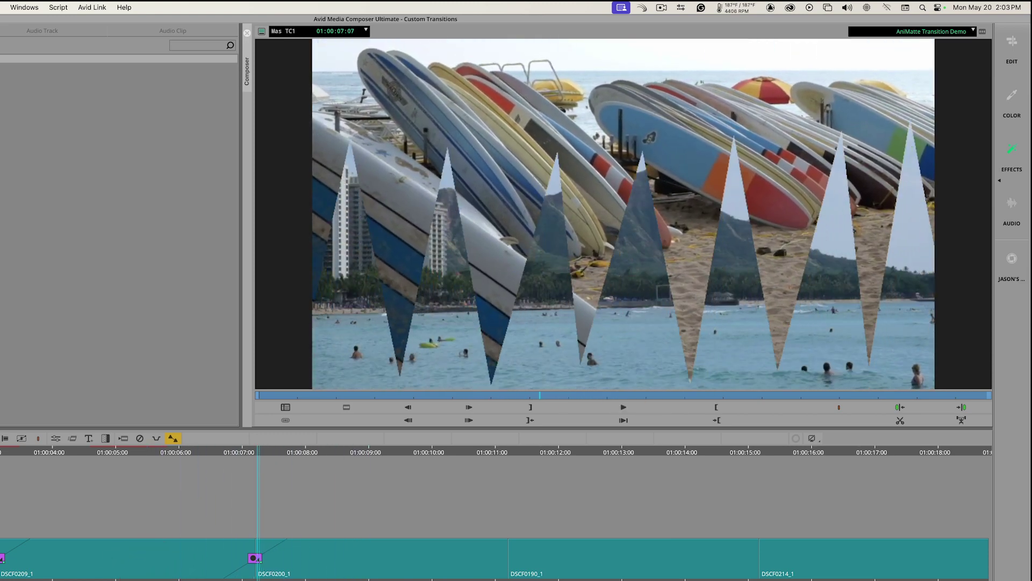
Step: Open the Saved Effects bin and save the zigzag AniMatte transition from the second cut into it as a reusable effect
{"action": "left_click", "coordinate": [257, 573]}
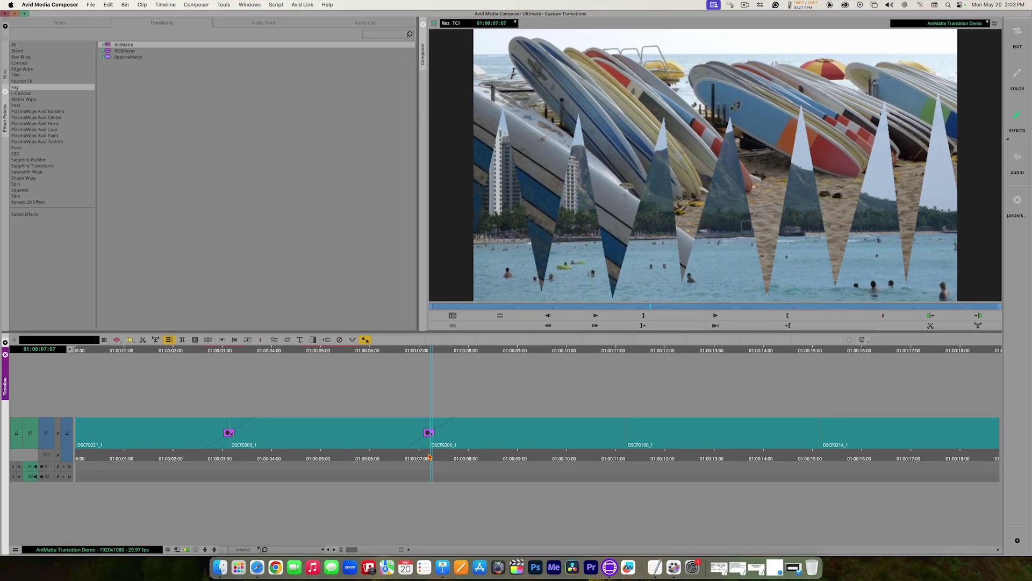
{"action": "left_click", "coordinate": [6, 62]}
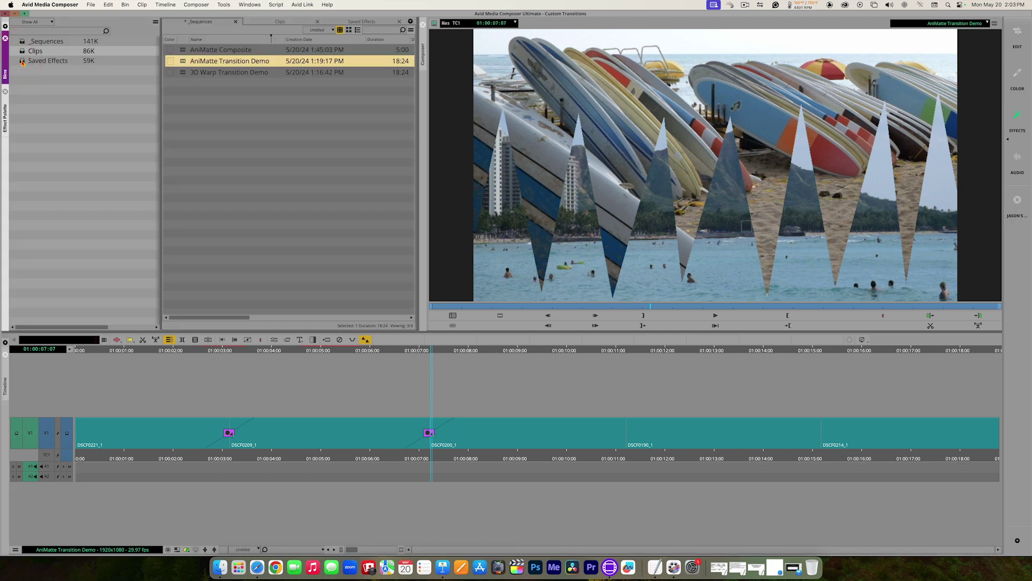
{"action": "double_click", "coordinate": [22, 61]}
{"action": "left_click", "coordinate": [258, 112]}
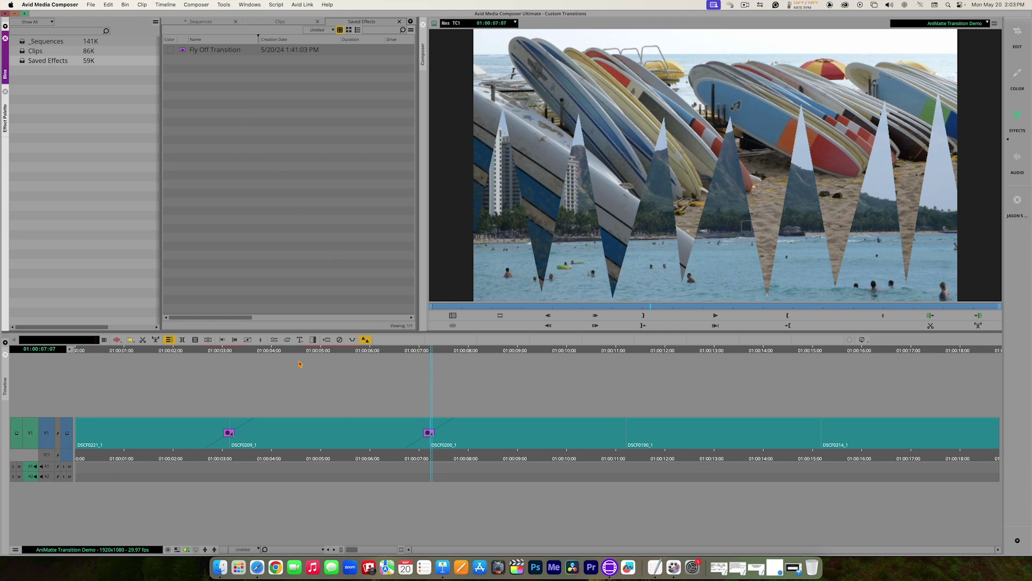
{"action": "left_click", "coordinate": [275, 340]}
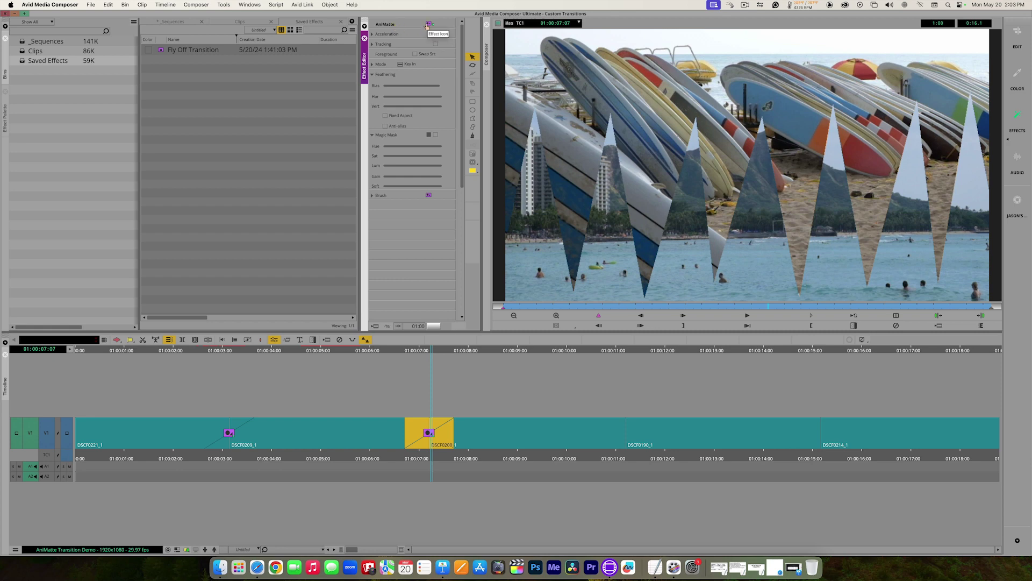
{"action": "left_click_drag", "start_coordinate": [427, 26], "coordinate": [414, 41]}
{"action": "left_click_drag", "start_coordinate": [328, 94], "coordinate": [189, 120]}
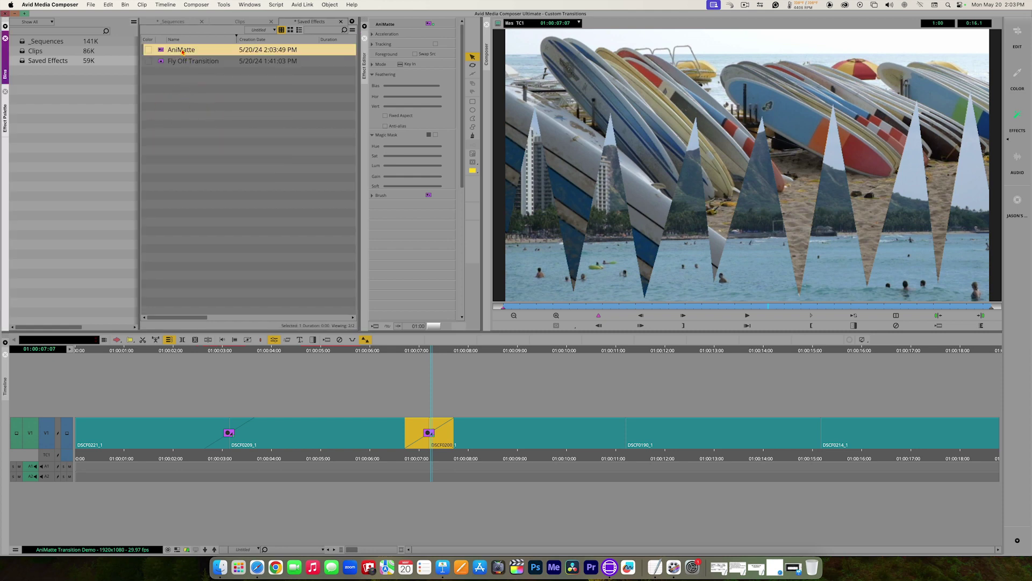
Step: Rename the saved AniMatte effect "Sawtooth top to bottom" and widen the bin's Name column to fit the full name
{"action": "left_click", "coordinate": [182, 50]}
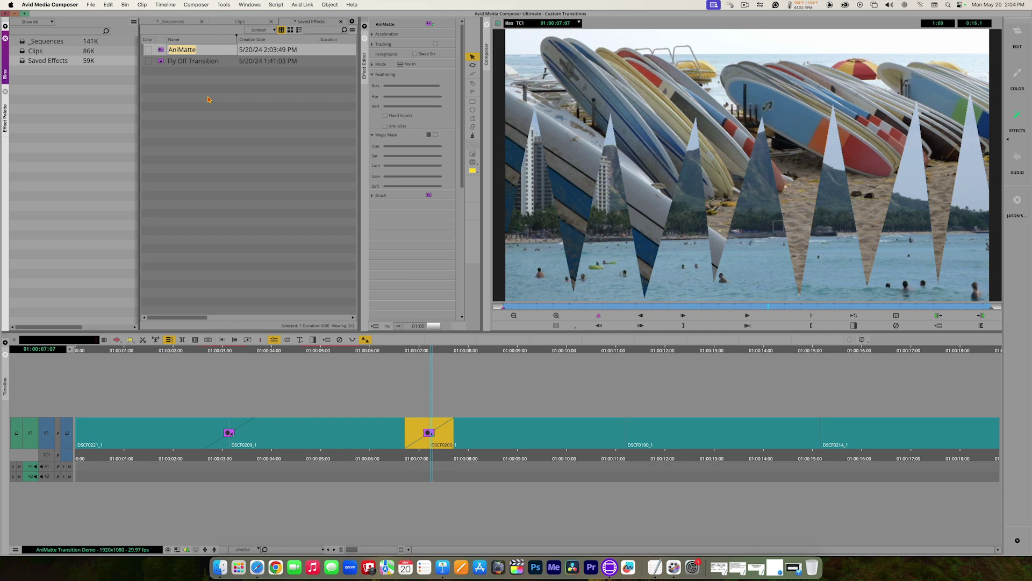
{"action": "type", "text": "Sawtooth top to bottom"}
{"action": "left_click", "coordinate": [210, 112]}
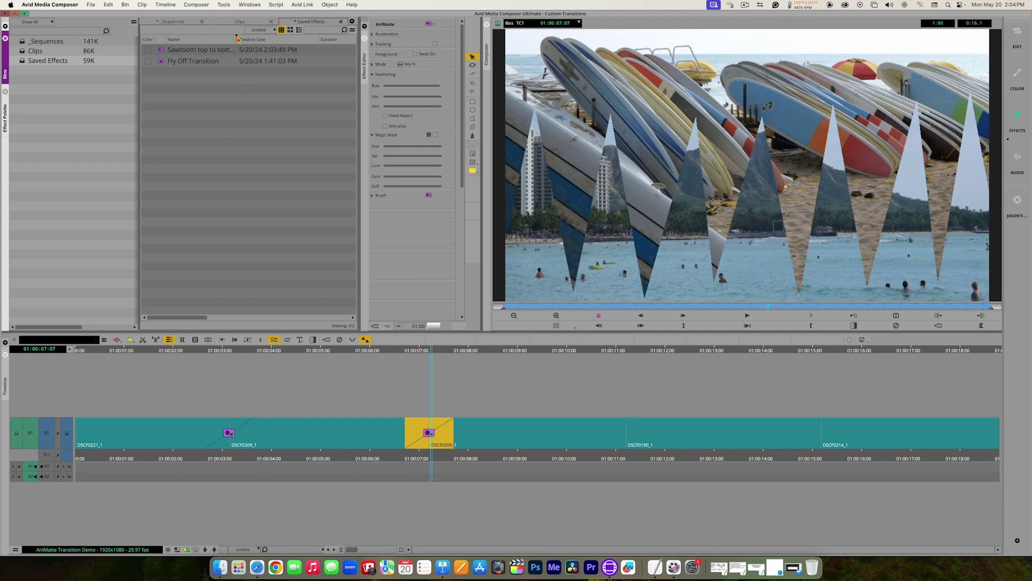
{"action": "left_click_drag", "start_coordinate": [238, 37], "coordinate": [263, 37]}
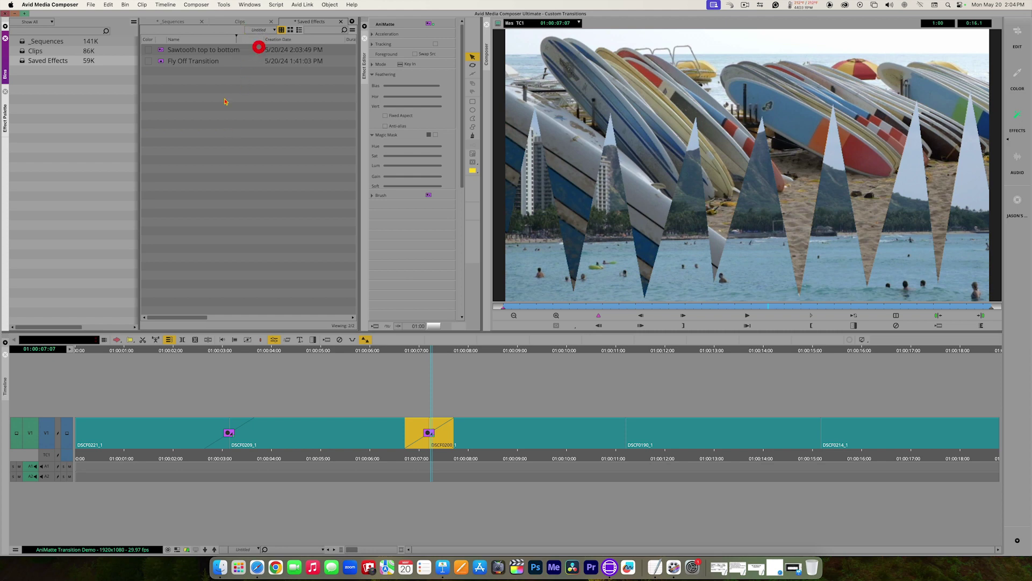
{"action": "left_click", "coordinate": [219, 104]}
Step: Apply the saved "Sawtooth top to bottom" effect to the third cut, between DSCF0200_1 and DSCF0190_1
{"action": "left_click", "coordinate": [163, 52]}
{"action": "left_click_drag", "start_coordinate": [280, 167], "coordinate": [377, 264]}
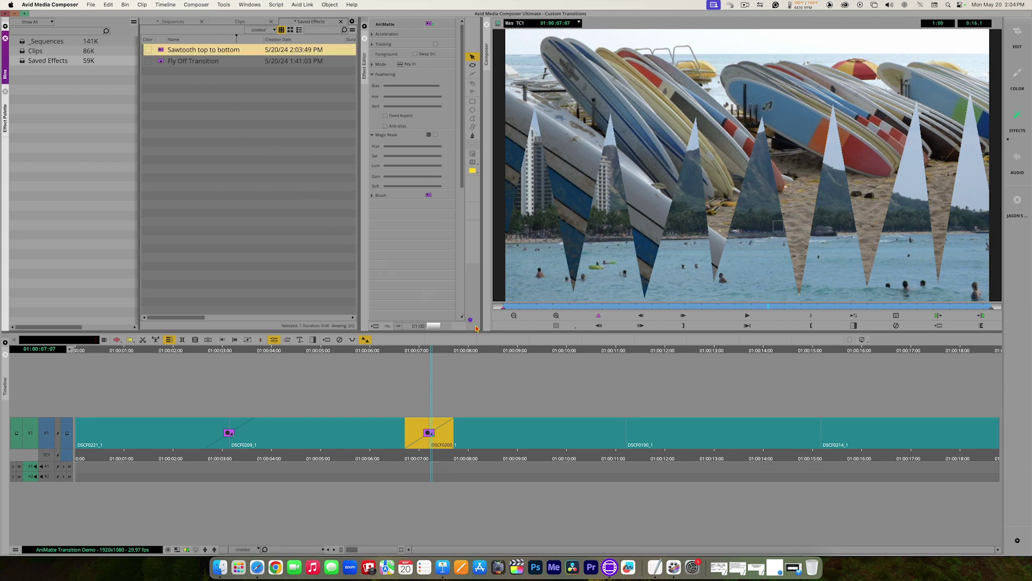
{"action": "mouse_move", "coordinate": [477, 328]}
{"action": "left_mouse_down"}
{"action": "mouse_move", "coordinate": [553, 386]}
{"action": "mouse_move", "coordinate": [627, 416]}
{"action": "mouse_move", "coordinate": [627, 435]}
{"action": "left_mouse_up"}
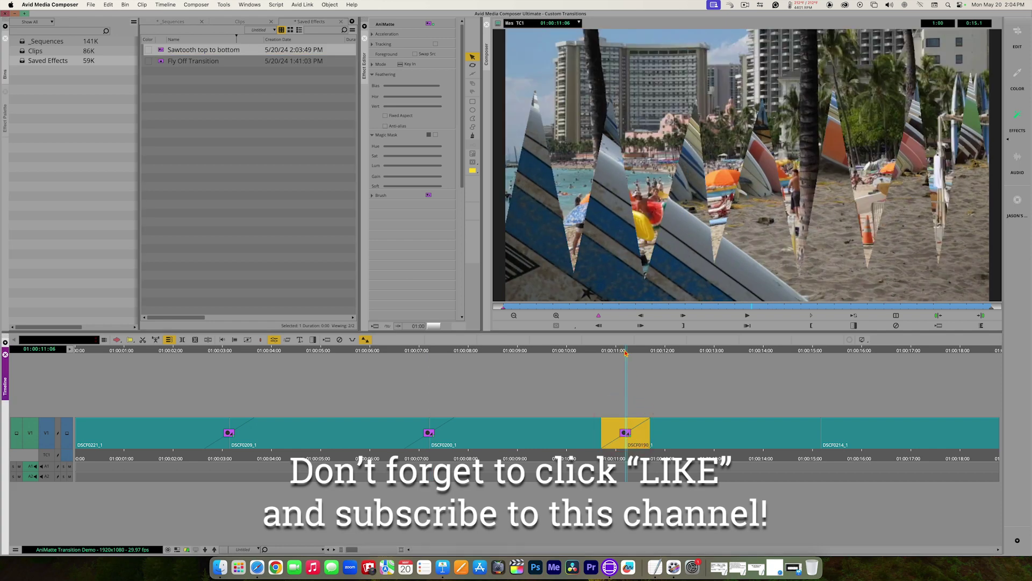
Step: Leave effect editing and play through the sawtooth transition at the third cut, starting from a point before it
{"action": "left_click", "coordinate": [532, 454]}
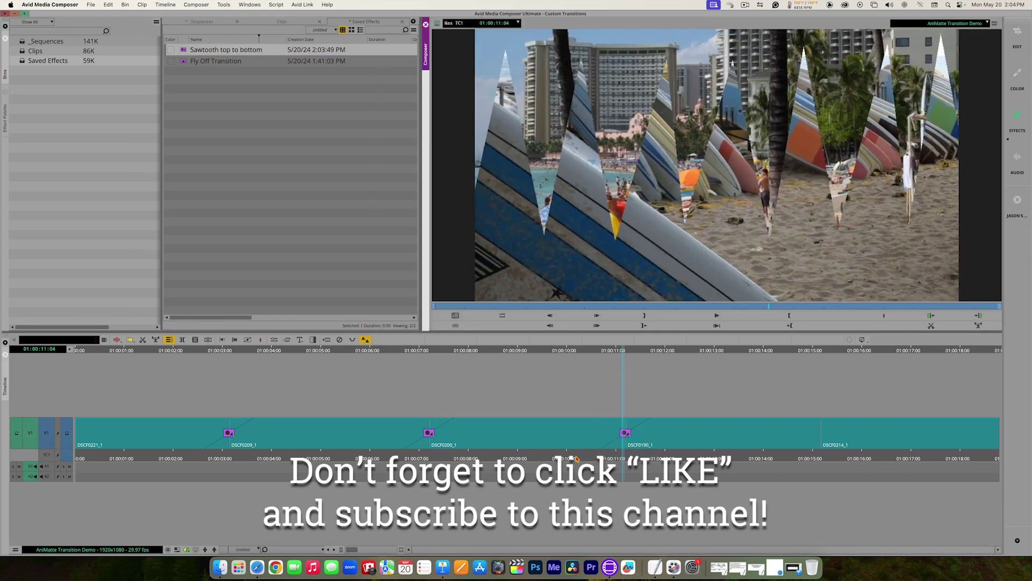
{"action": "left_click", "coordinate": [512, 447]}
{"action": "key", "text": "space"}
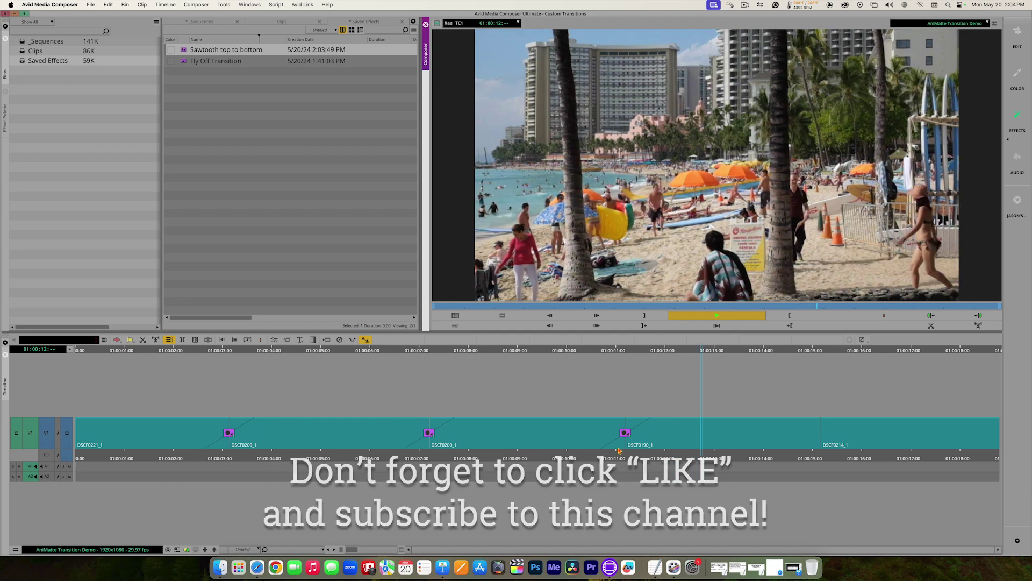
{"action": "key", "text": "space"}
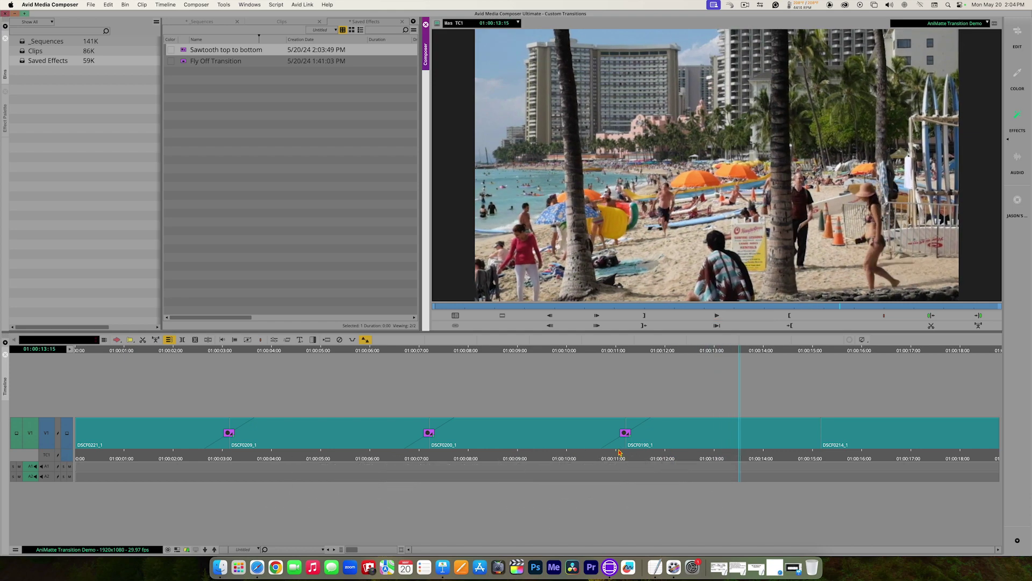